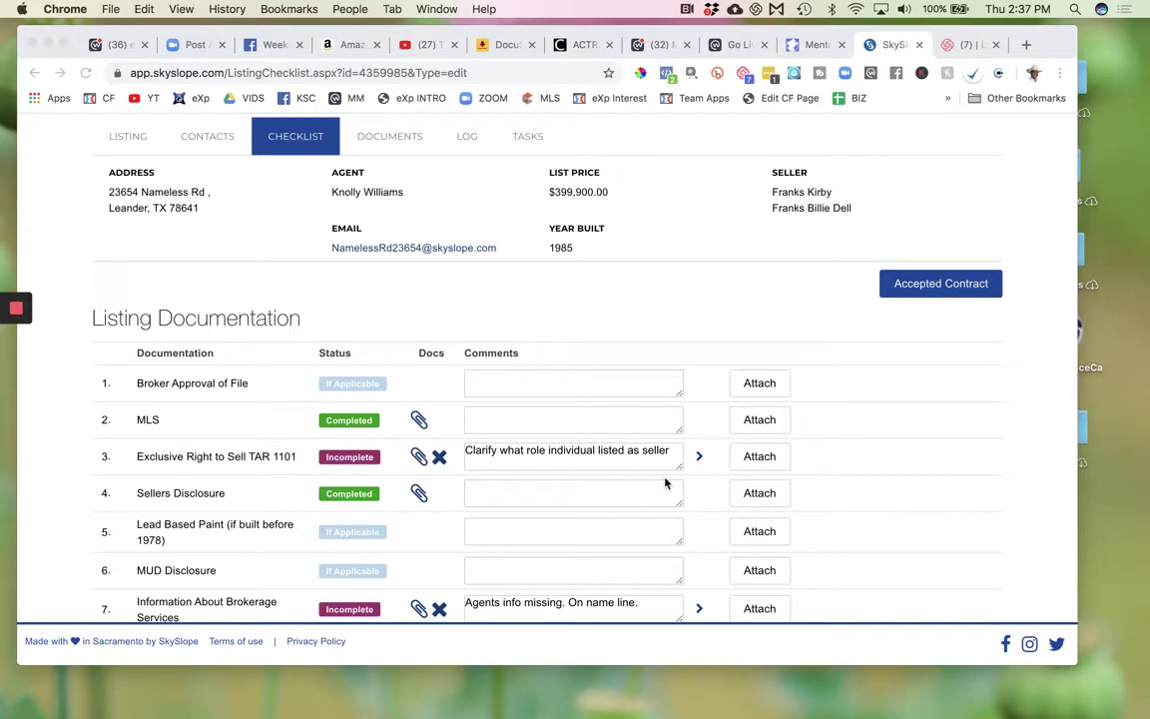
- Scroll through the listing's checklist to locate the Exclusive Right to Sell TAR 1101 item
scroll(666, 483, "up", 3)
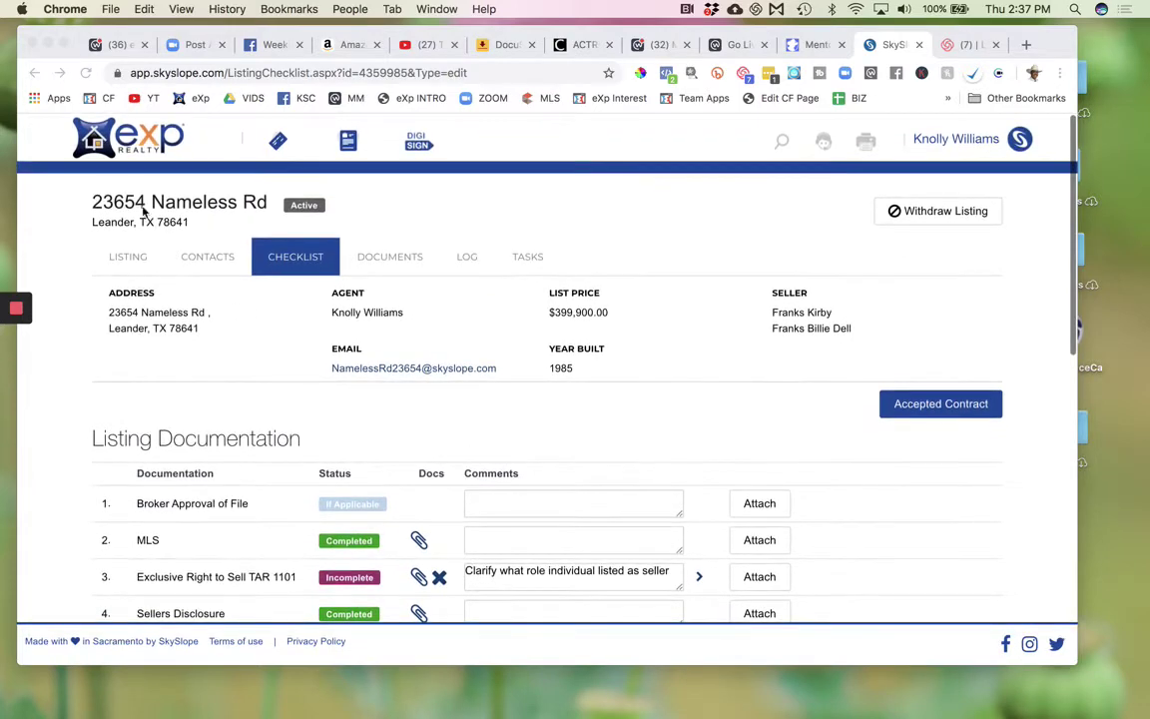
left_click(112, 200)
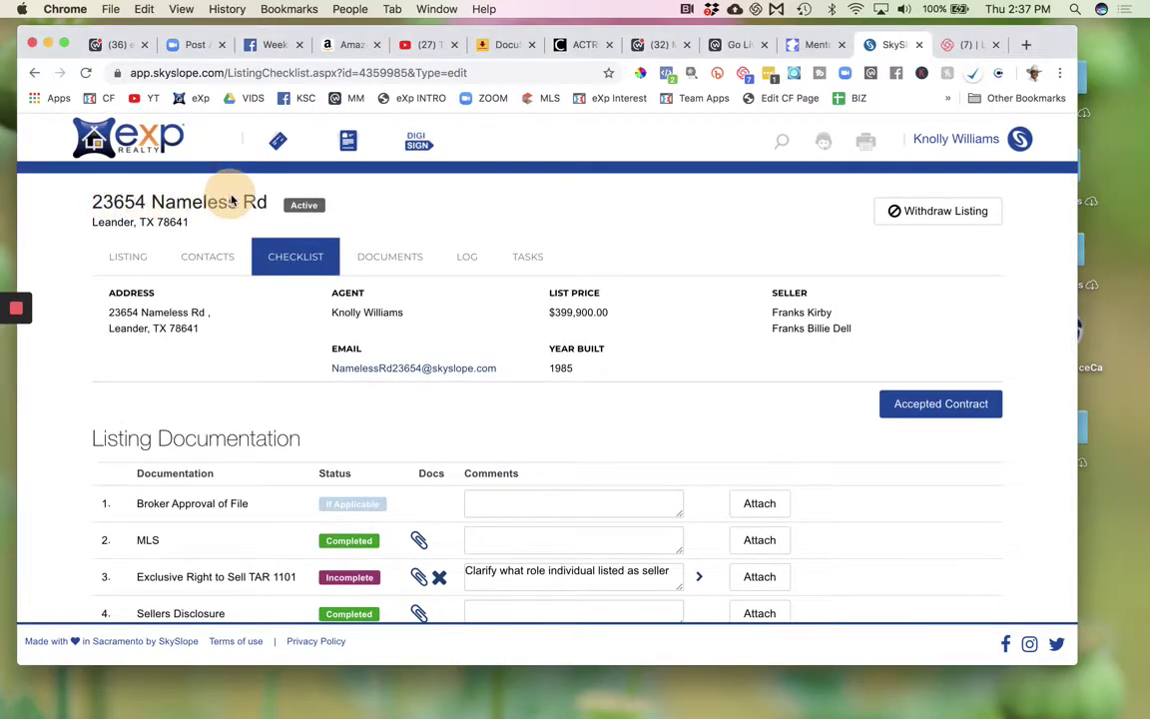
scroll(442, 421, "down", 1)
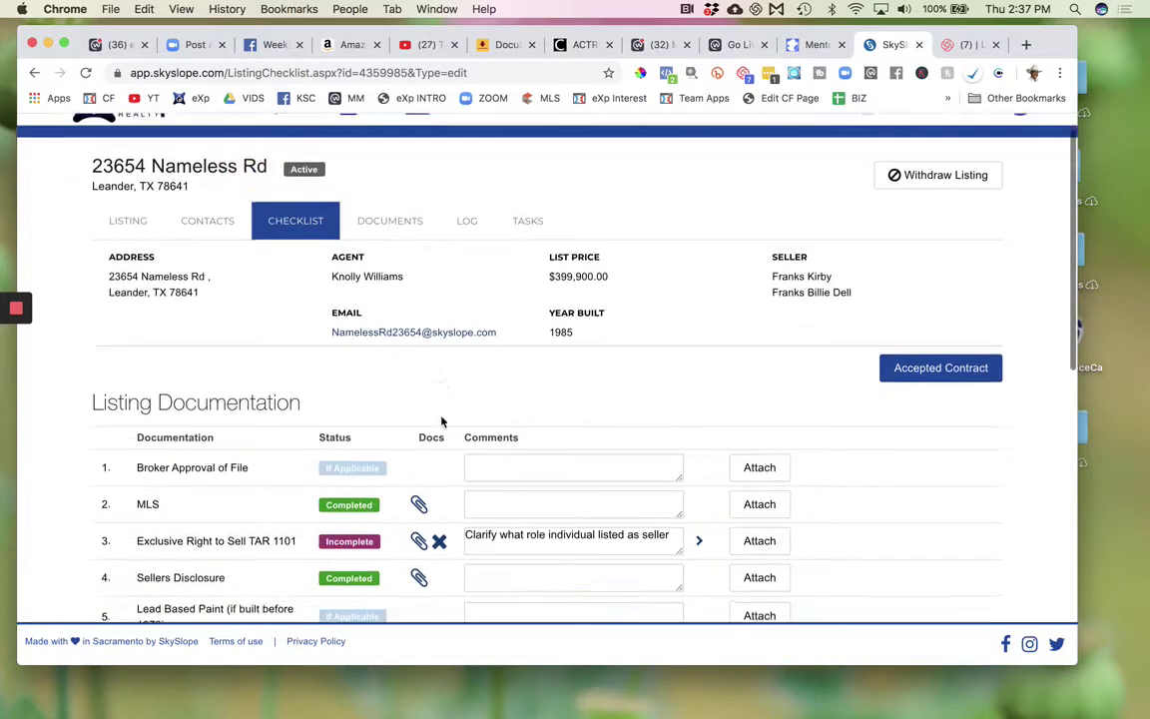
scroll(442, 421, "down", 5)
scroll(442, 421, "up", 3)
scroll(442, 422, "down", 5)
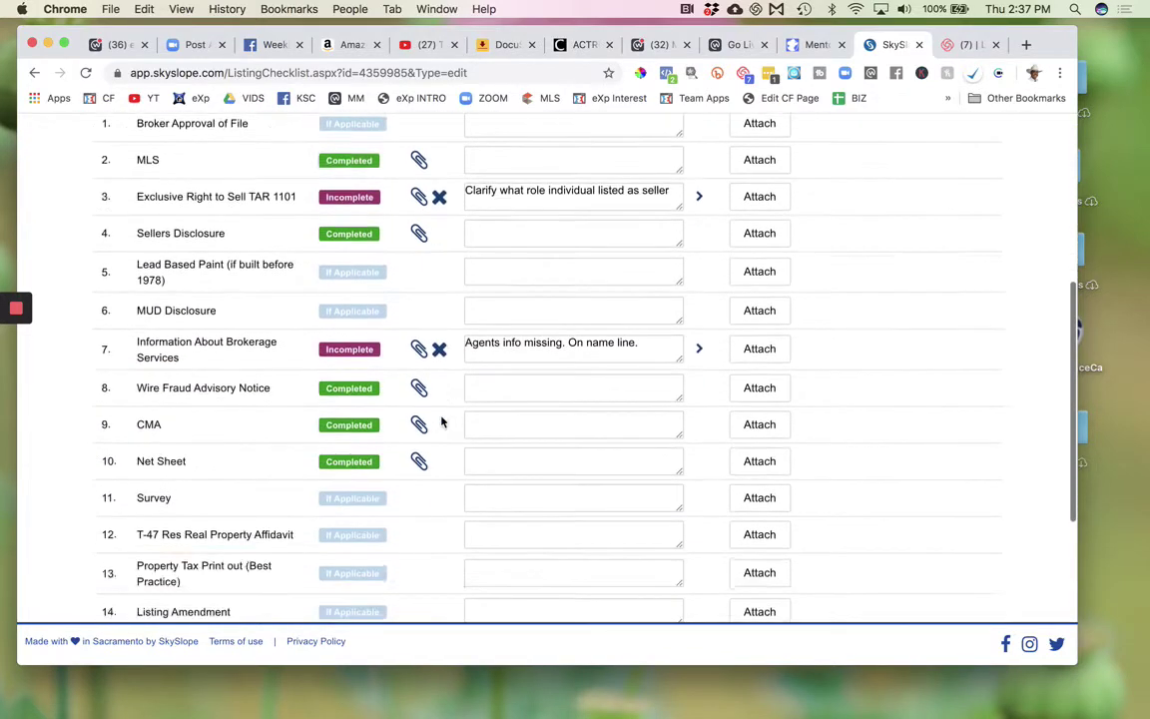
scroll(443, 422, "down", 7)
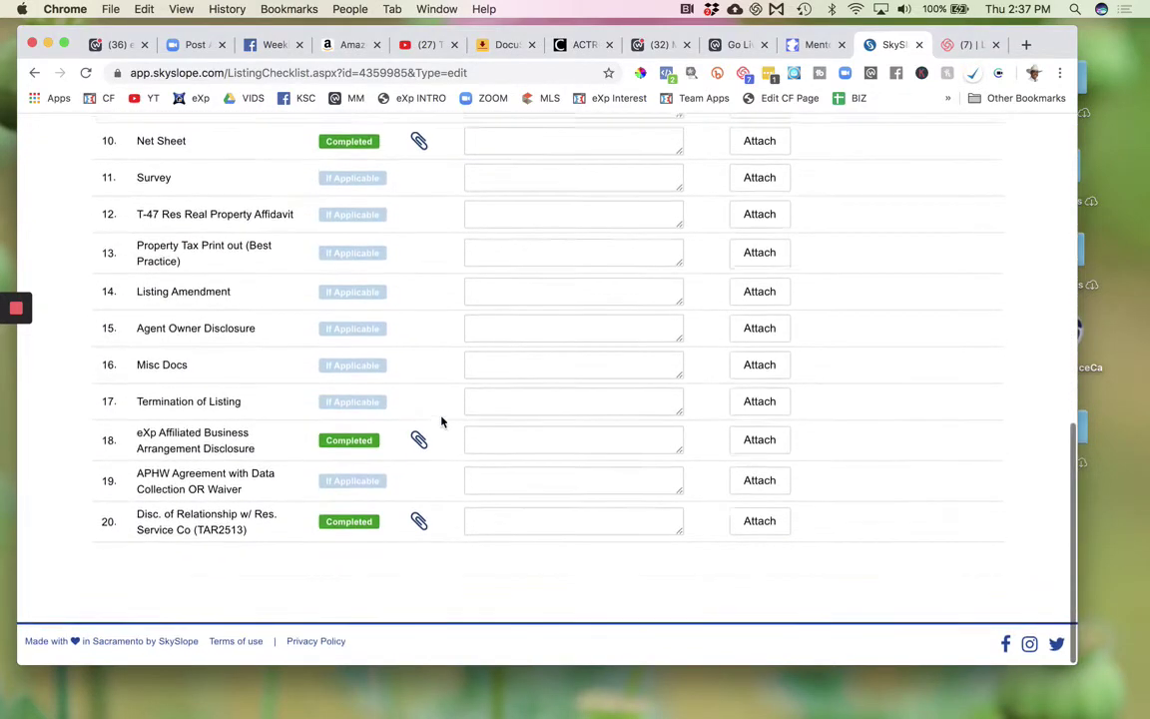
scroll(442, 421, "up", 6)
scroll(442, 421, "up", 2)
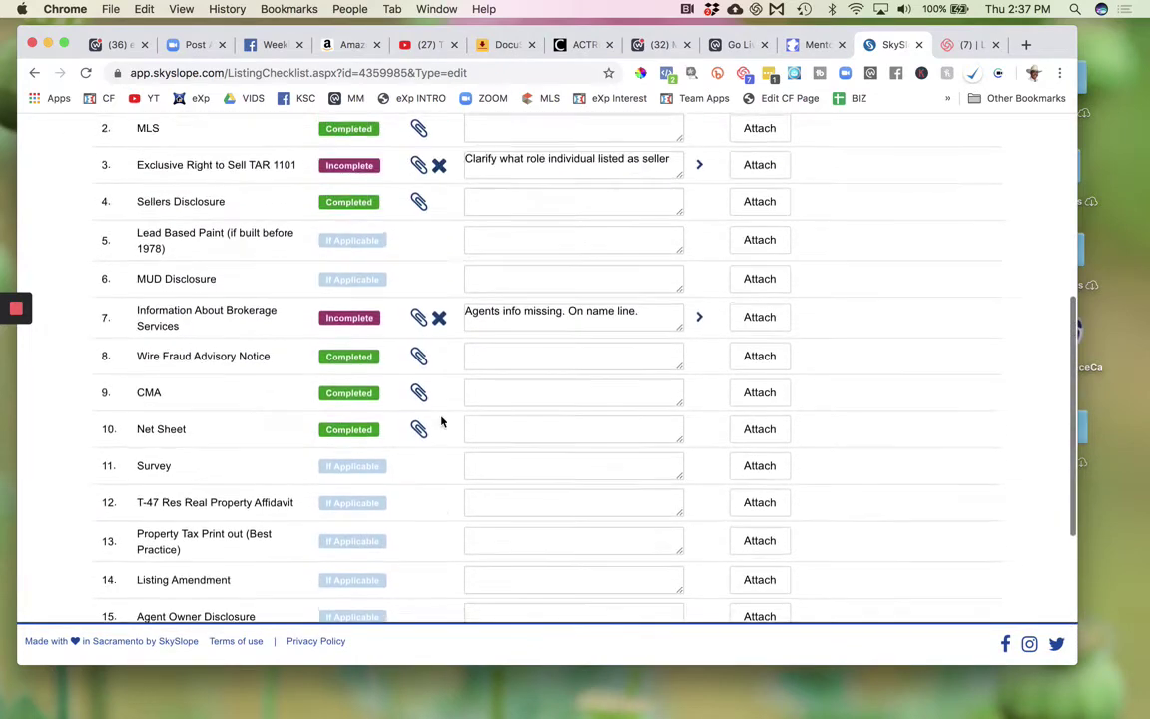
scroll(443, 422, "up", 1)
scroll(443, 421, "up", 3)
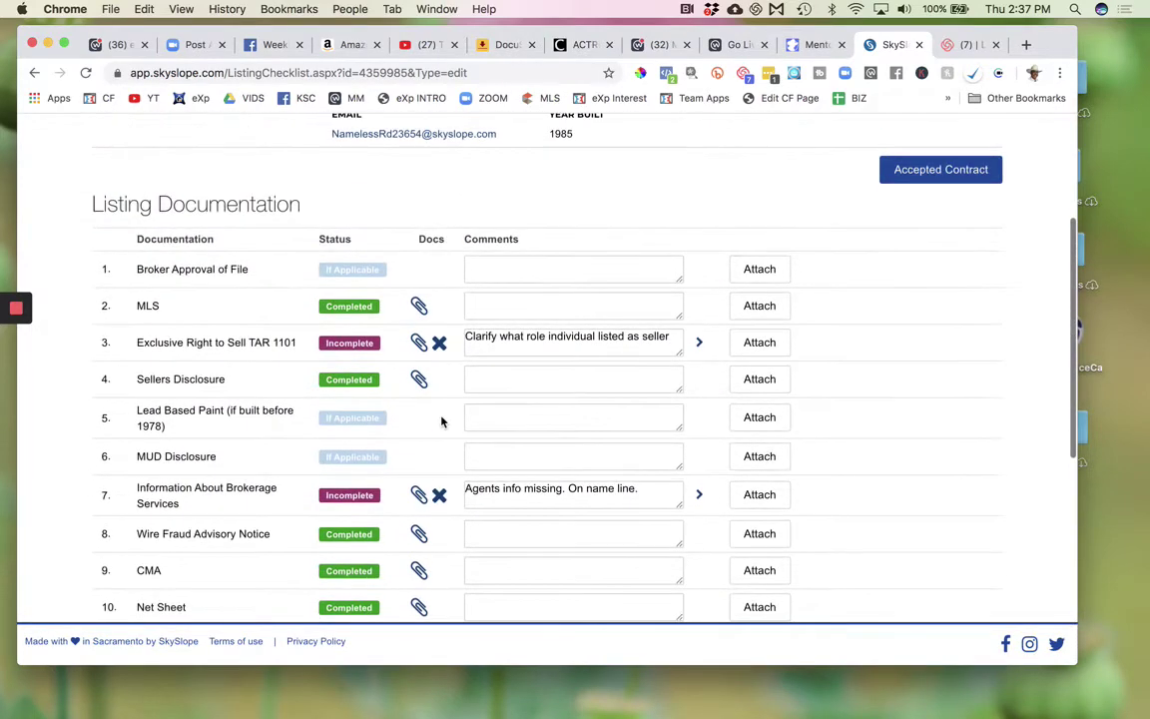
scroll(442, 421, "up", 2)
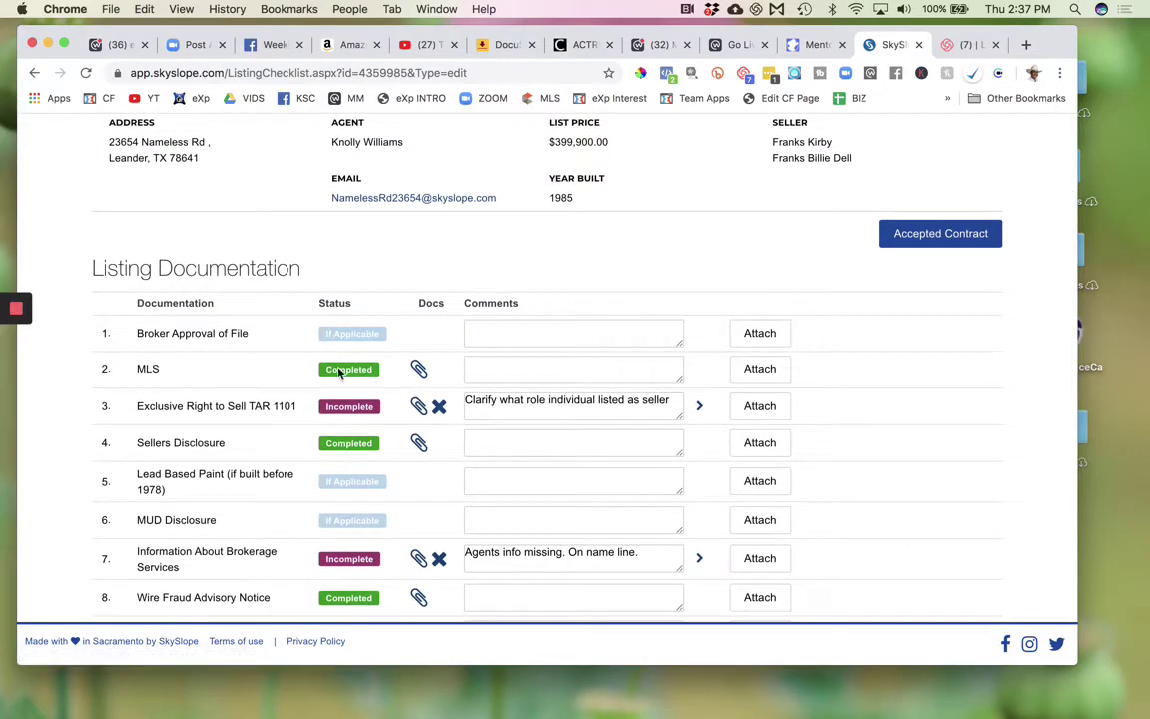
scroll(340, 372, "up", 3)
scroll(339, 372, "down", 3)
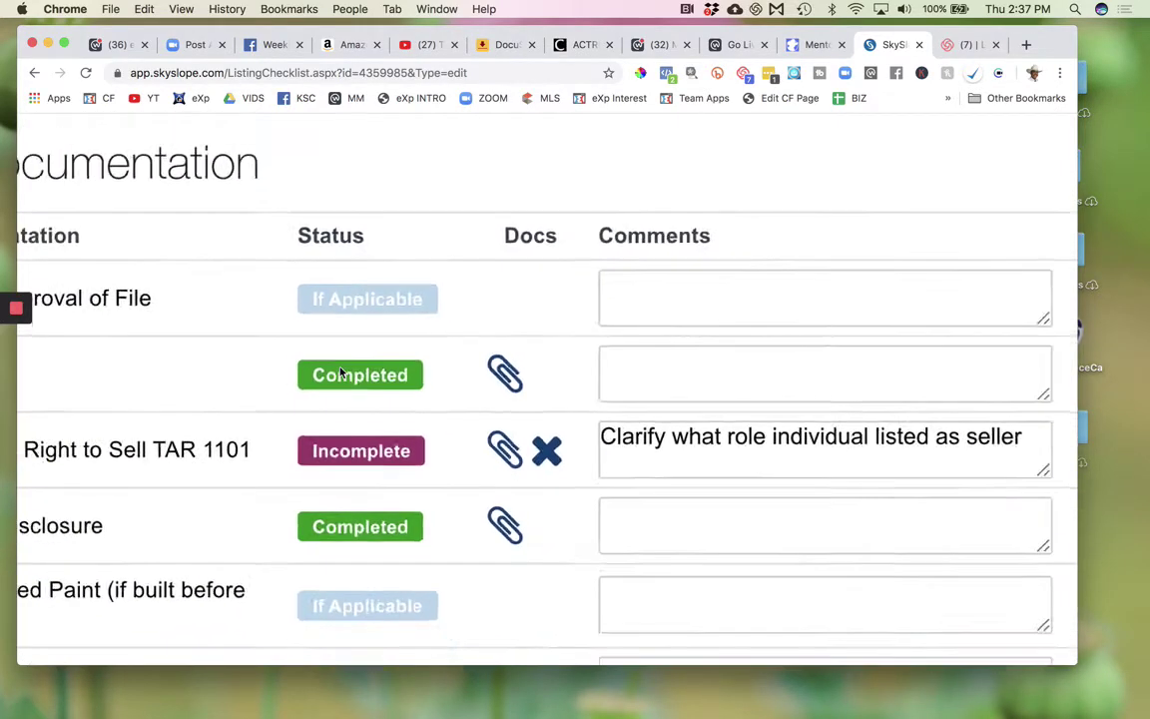
scroll(395, 501, "down", 5)
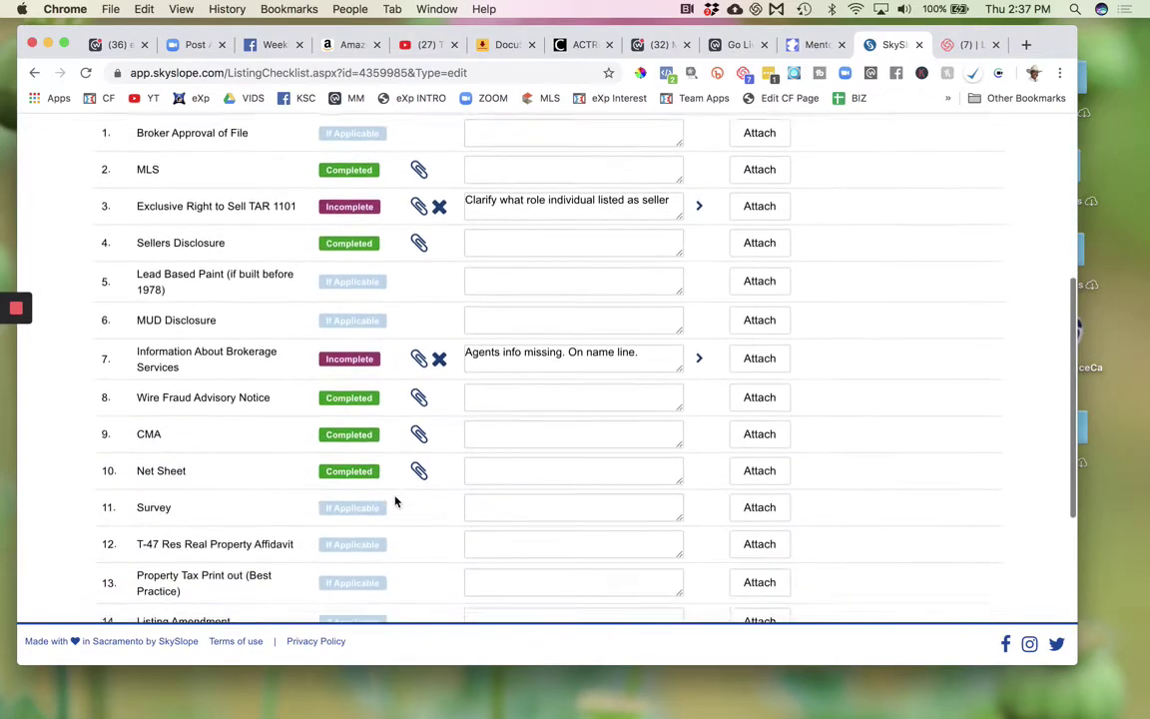
scroll(396, 501, "down", 6)
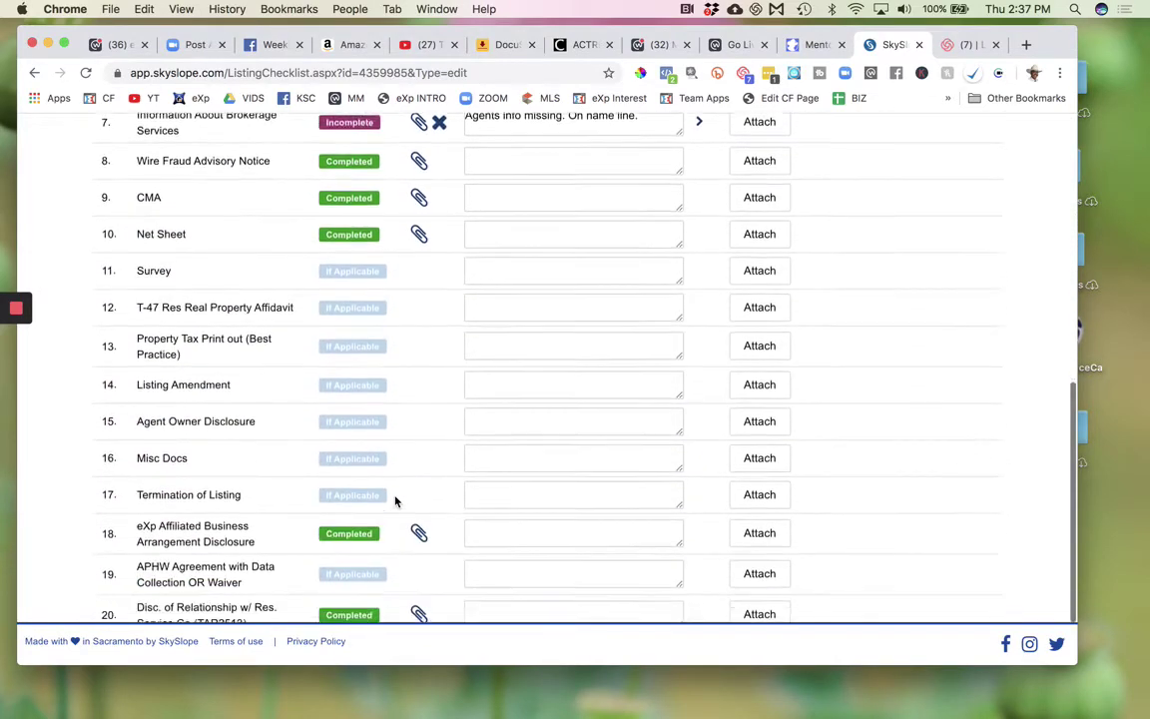
scroll(394, 500, "up", 10)
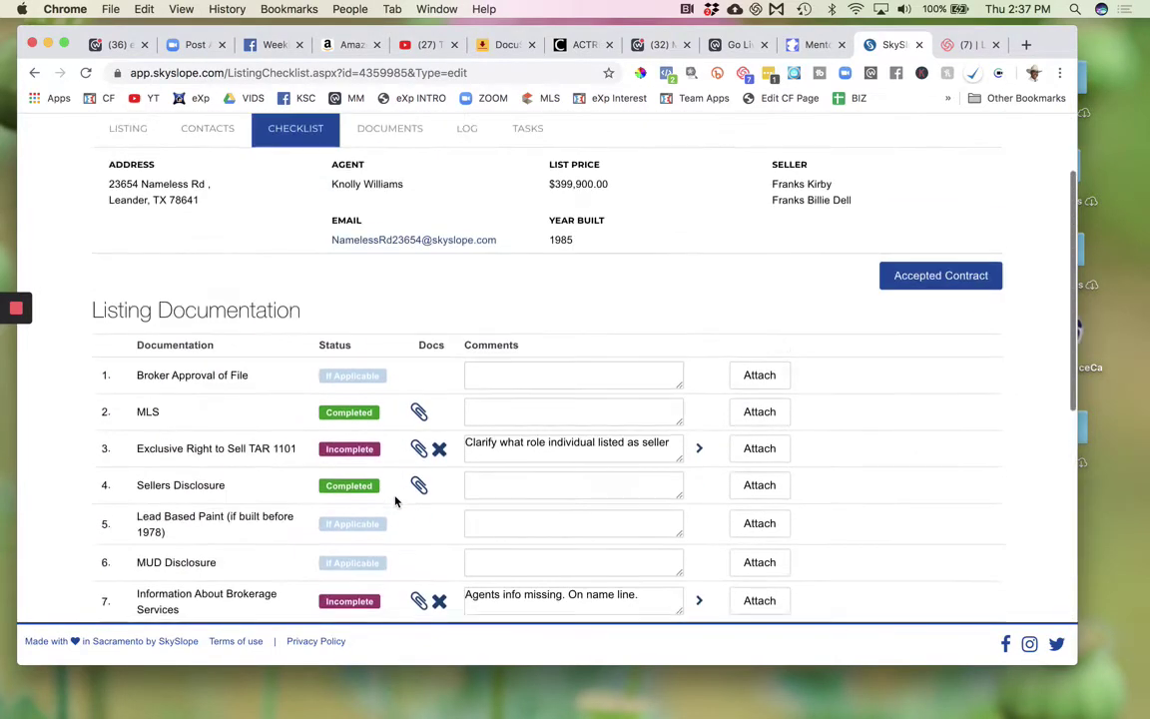
scroll(352, 444, "up", 5)
scroll(352, 445, "down", 5)
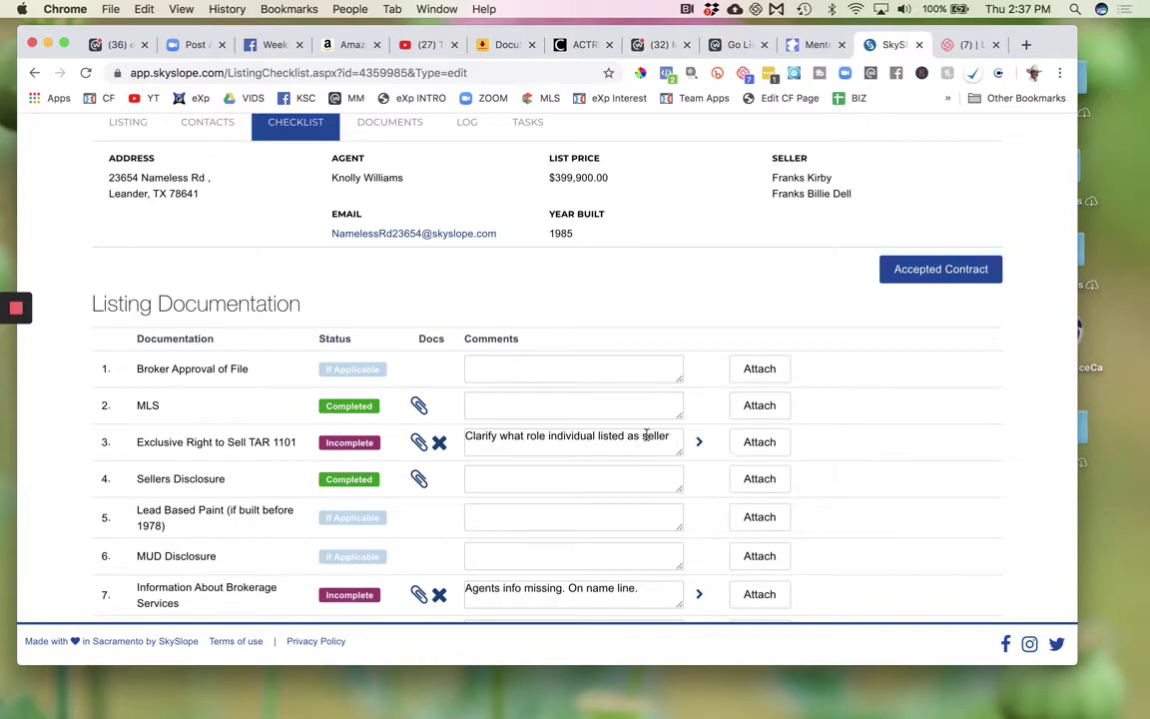
- Expand the TAR 1101 item's comment history to read the two reviewer comments about the seller's executor role
left_click(646, 436)
left_click(691, 412)
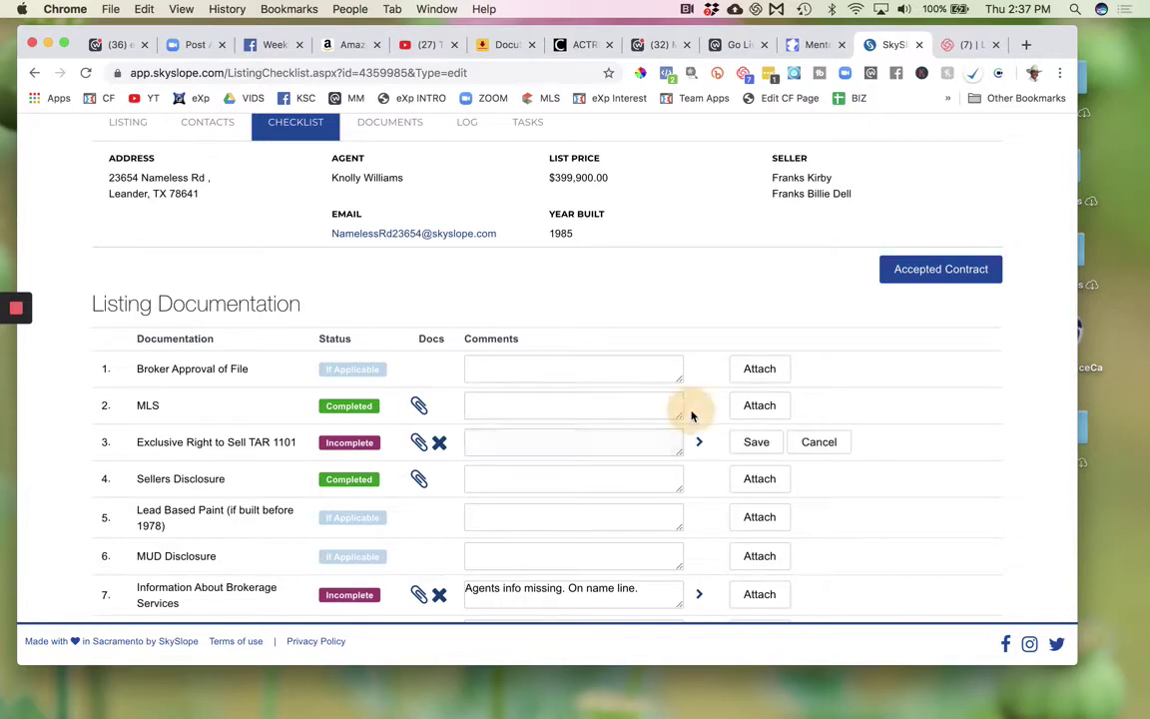
left_click(534, 440)
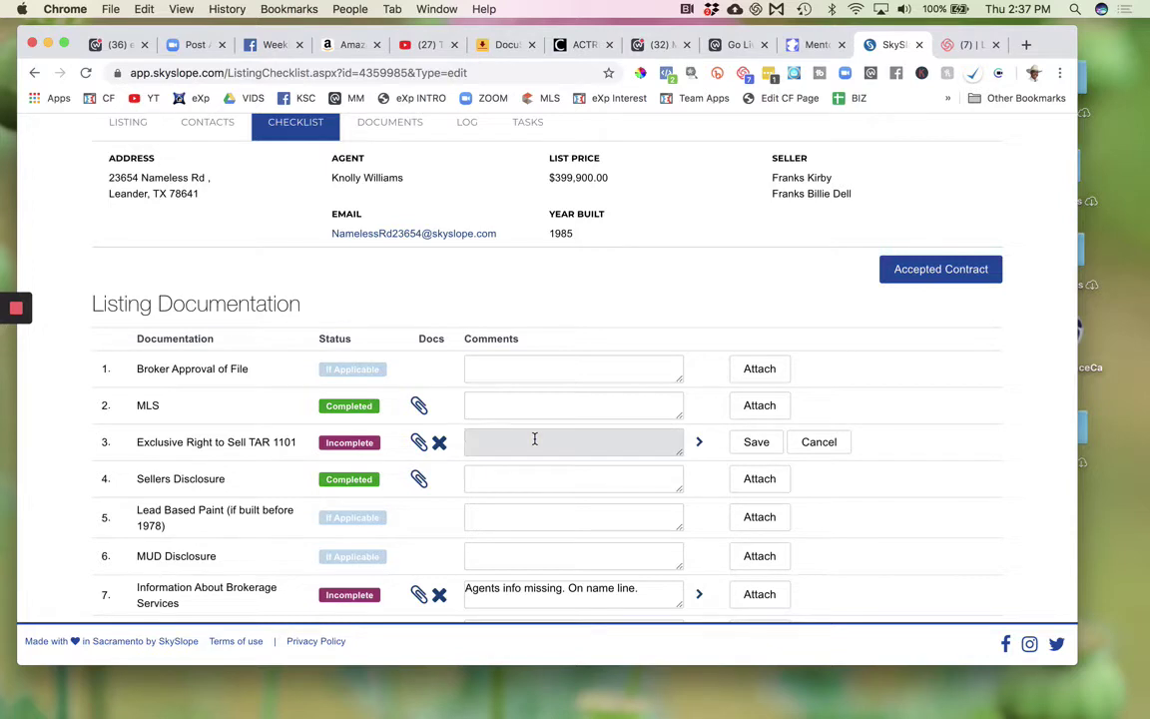
left_click(700, 443)
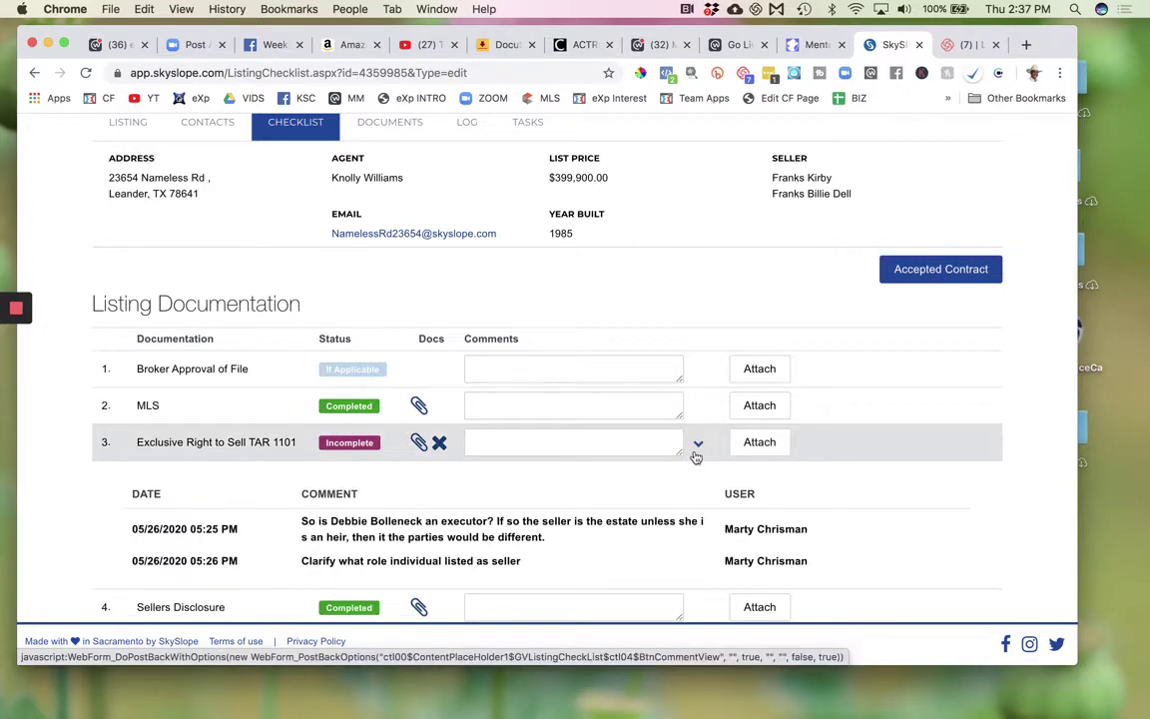
left_click(699, 445)
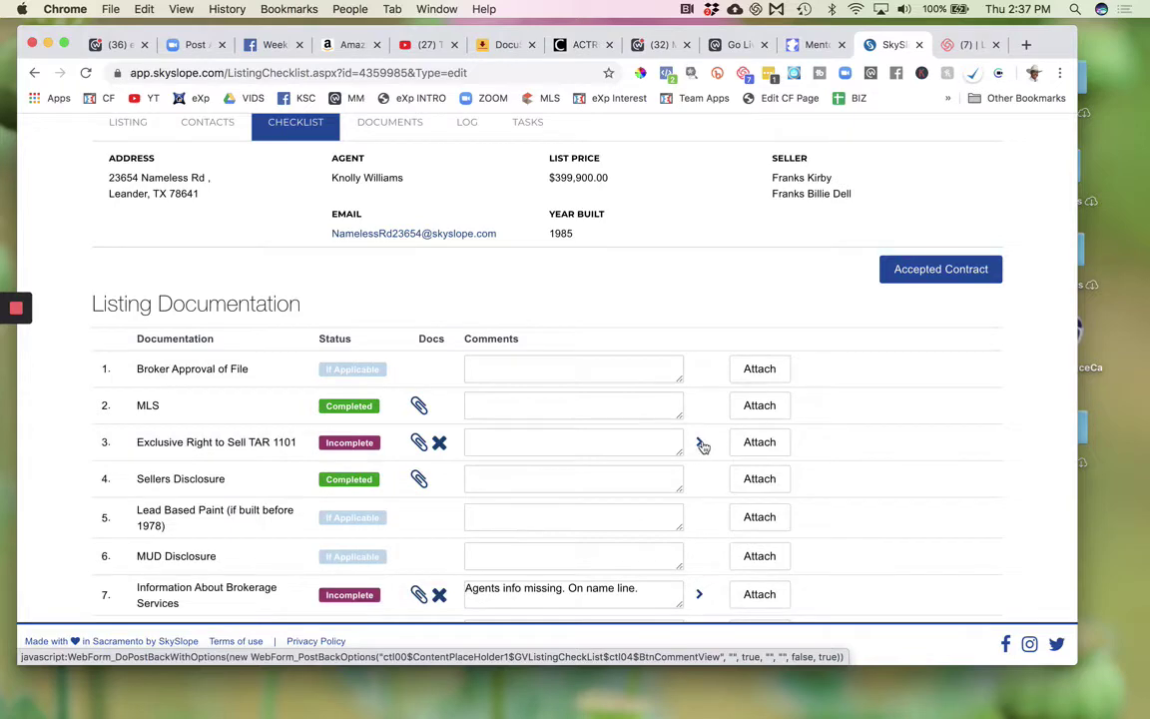
scroll(703, 446, "up", 5)
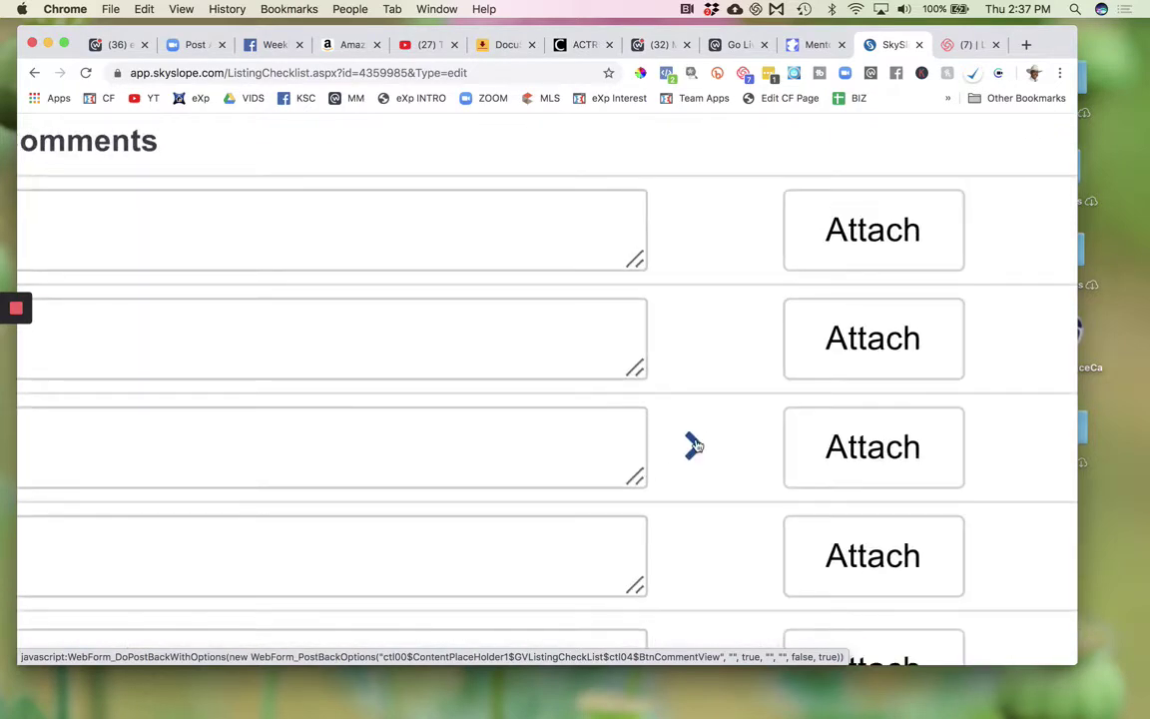
scroll(695, 445, "down", 5)
left_click(699, 445)
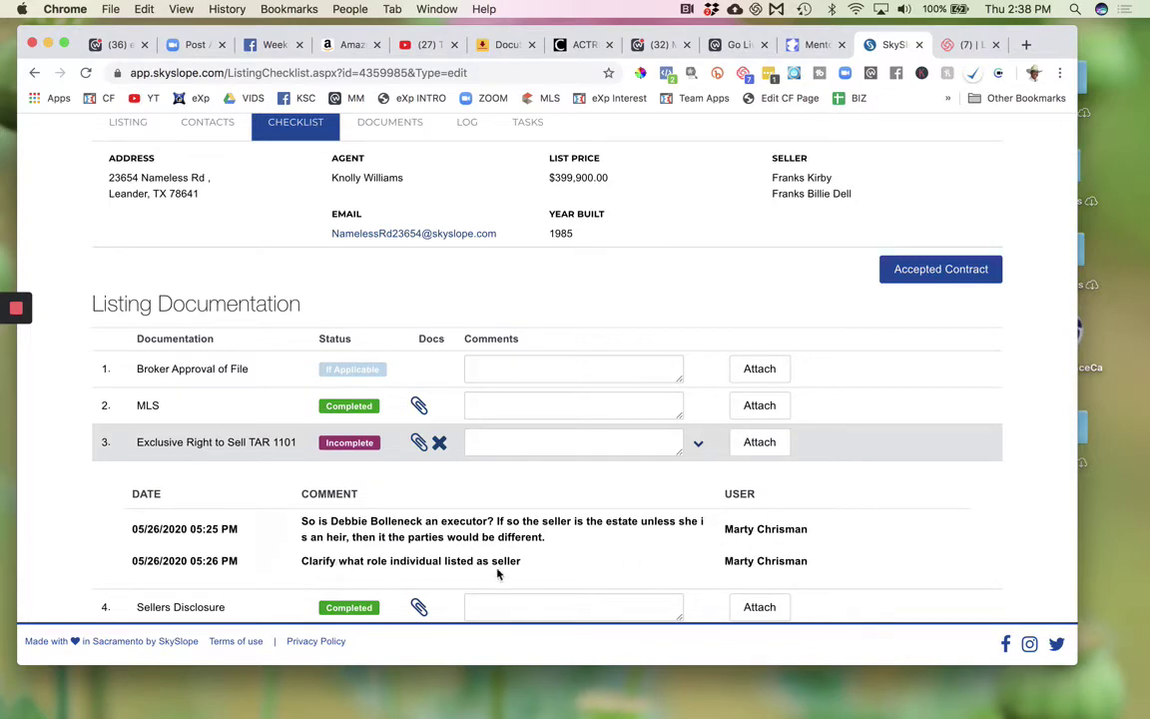
scroll(571, 463, "up", 1)
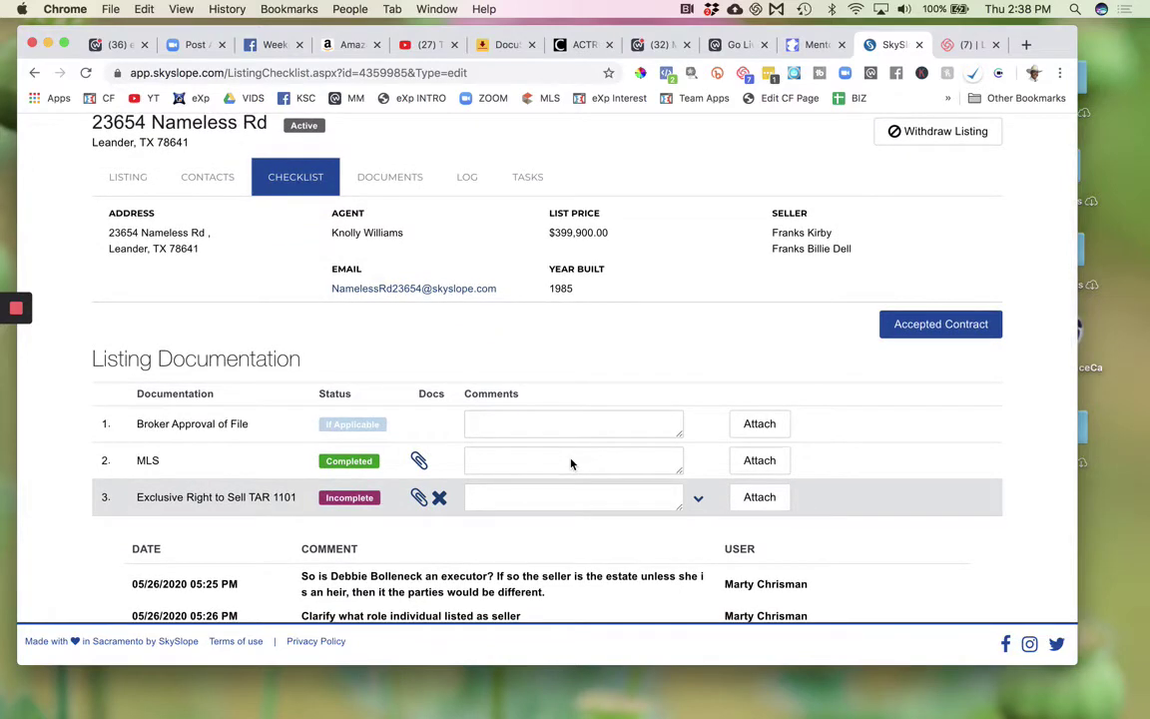
scroll(571, 464, "down", 1)
scroll(571, 464, "up", 3)
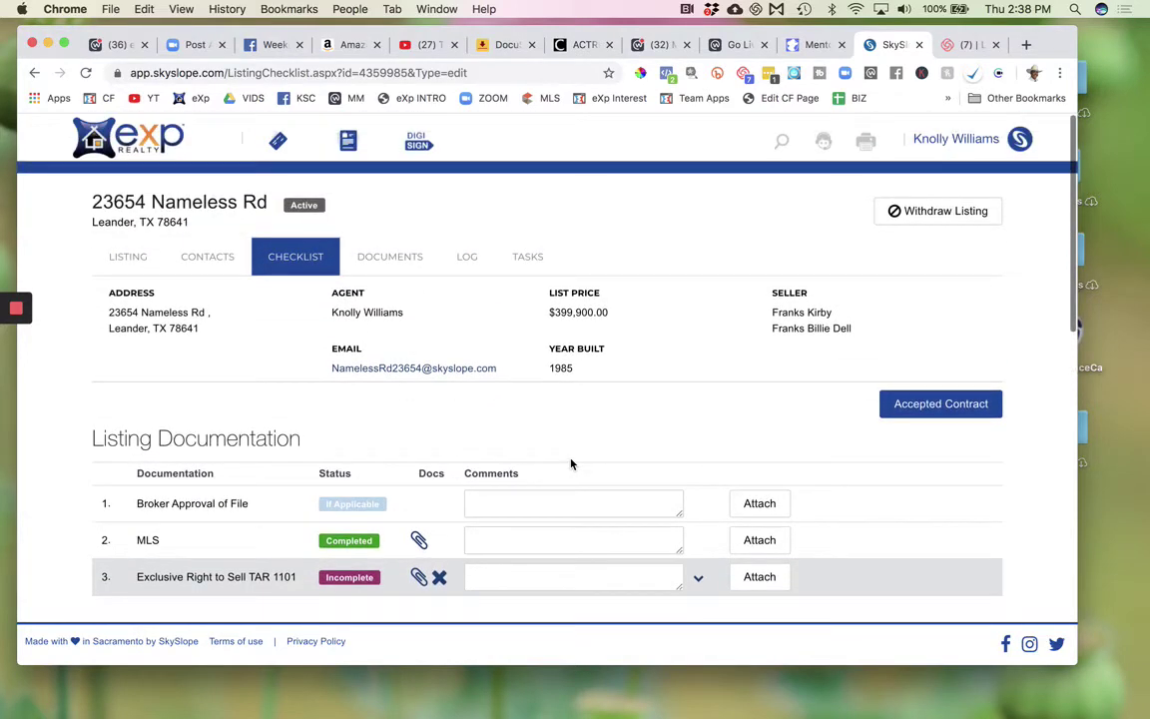
left_click(127, 257)
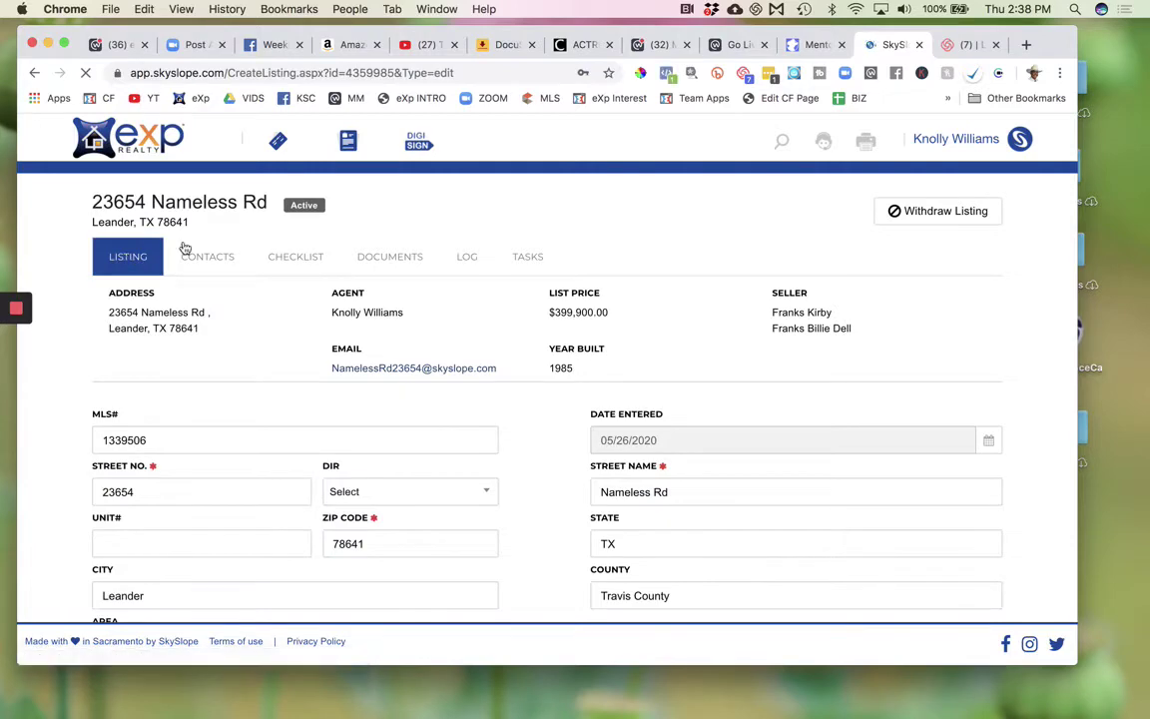
scroll(297, 476, "down", 1)
scroll(297, 477, "up", 1)
scroll(296, 476, "down", 6)
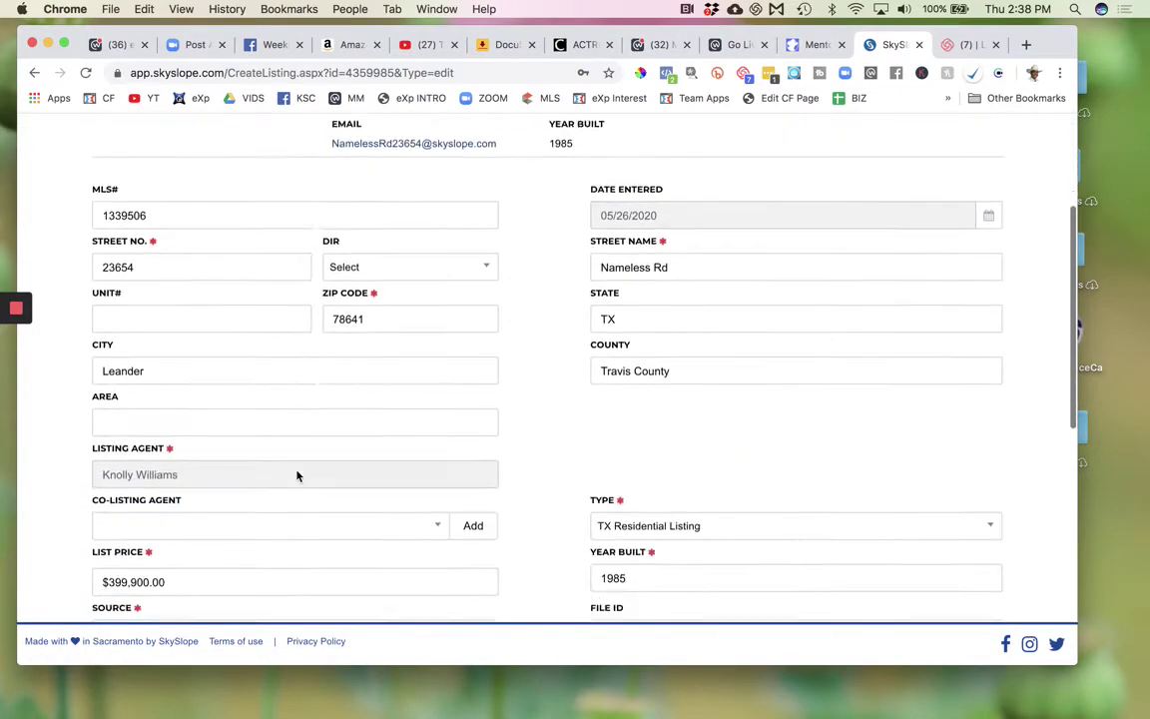
scroll(297, 477, "down", 4)
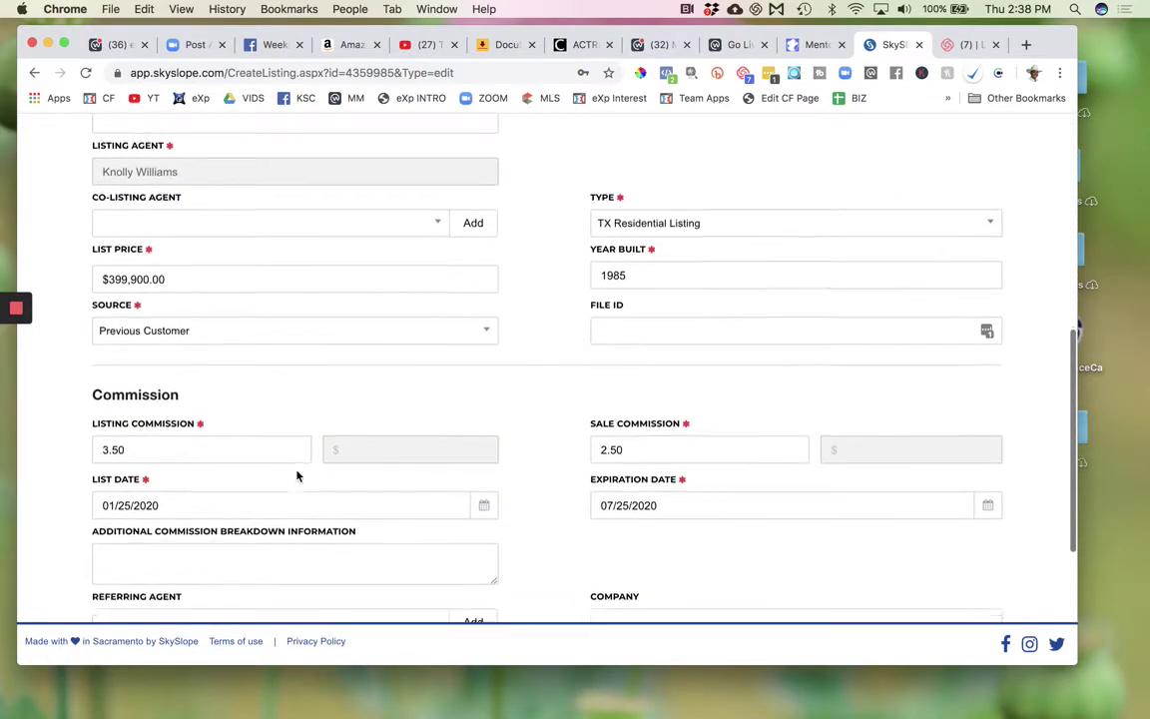
scroll(297, 476, "up", 6)
scroll(297, 476, "up", 3)
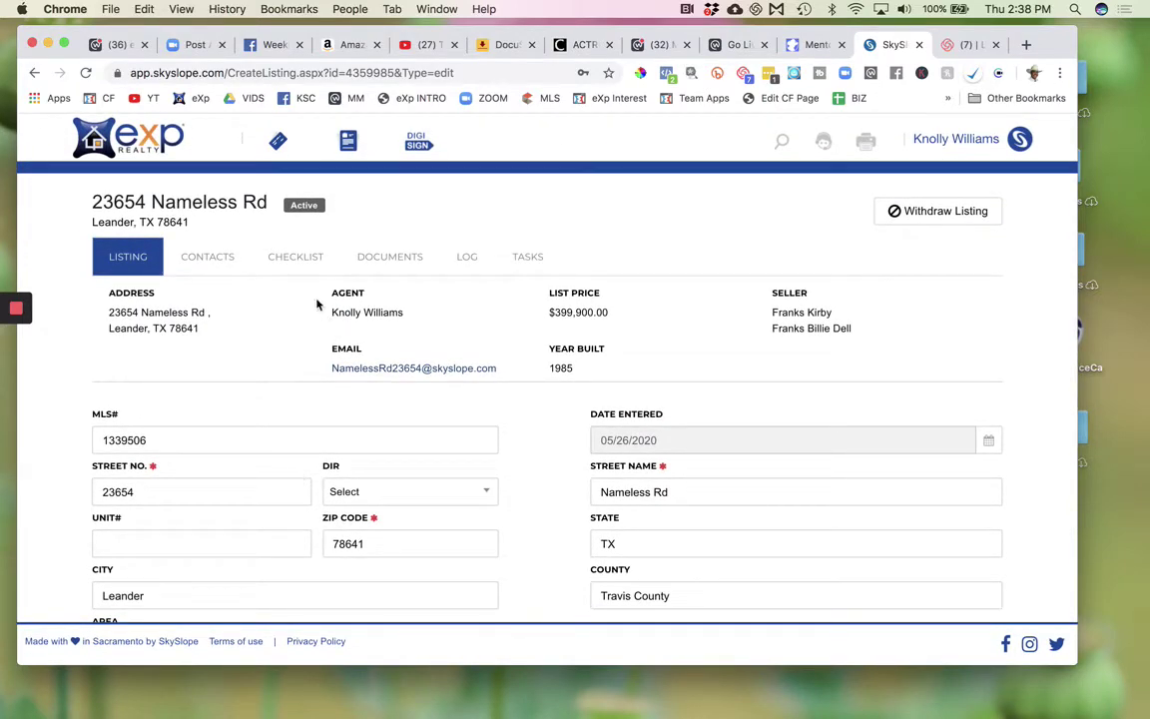
left_click(208, 261)
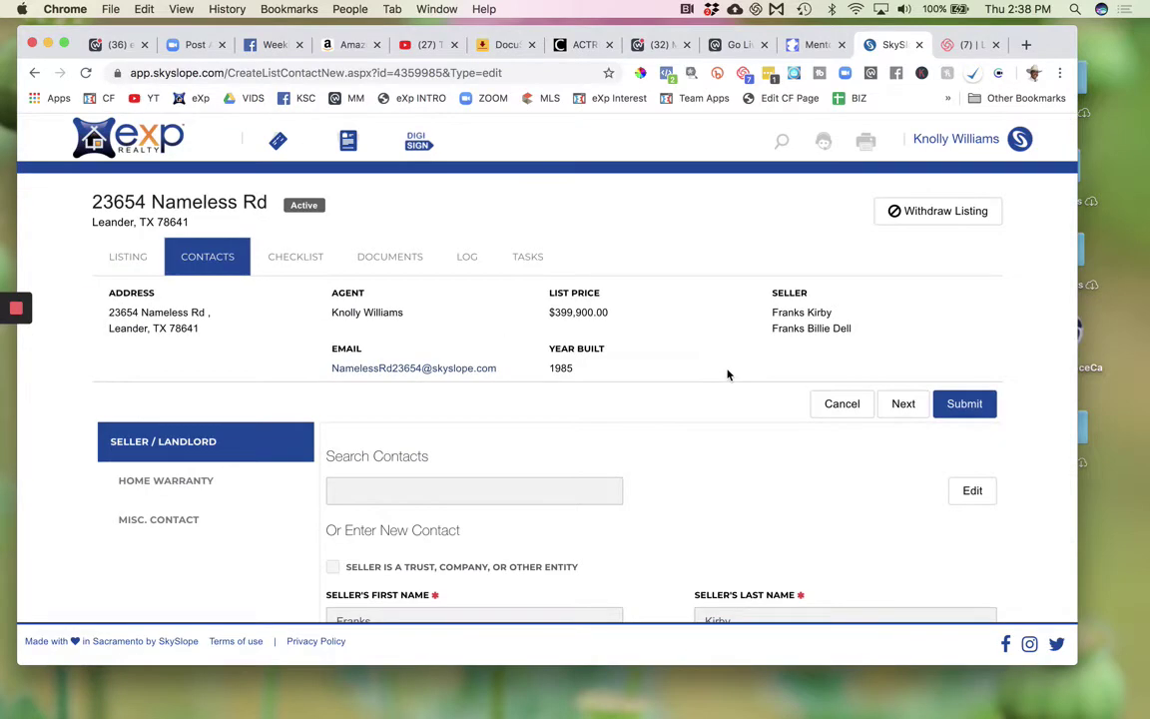
scroll(665, 439, "down", 10)
scroll(665, 439, "up", 9)
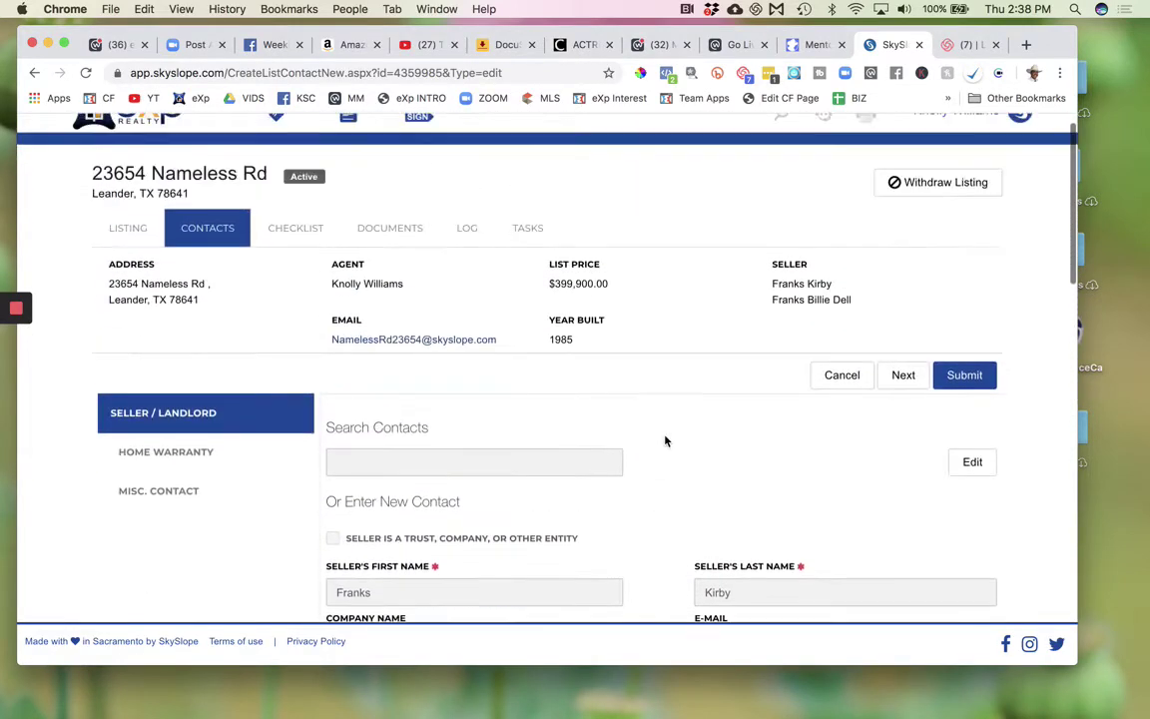
scroll(665, 440, "up", 1)
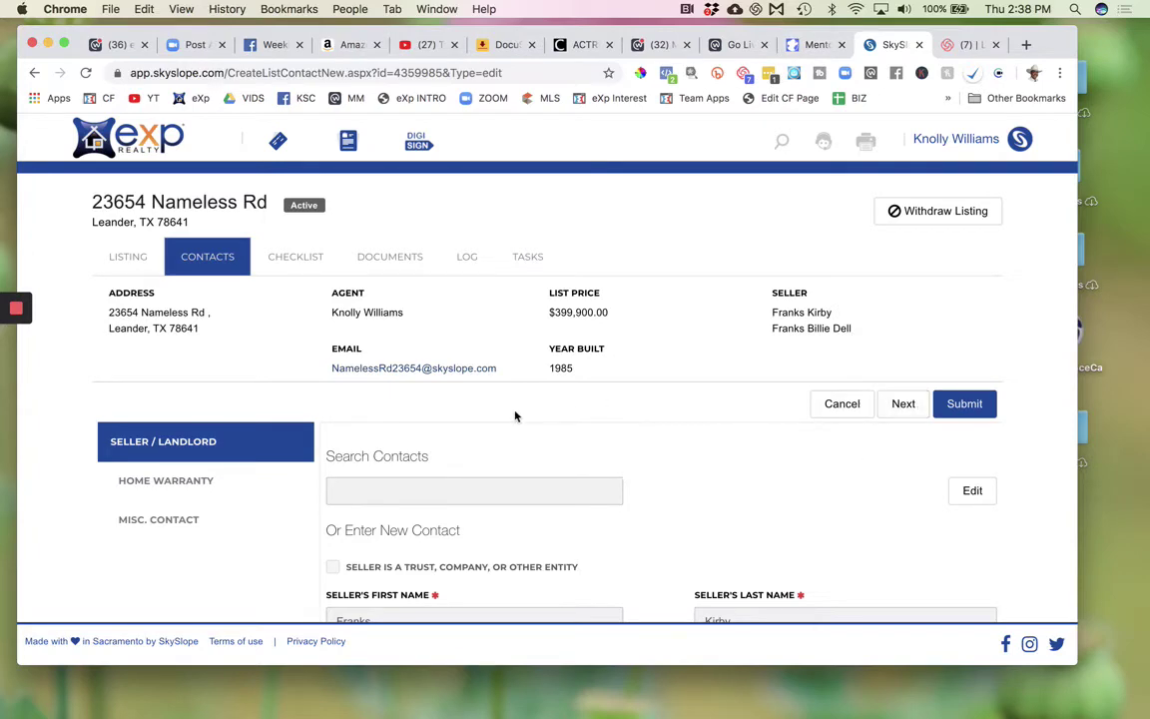
scroll(515, 417, "down", 5)
scroll(517, 416, "up", 1)
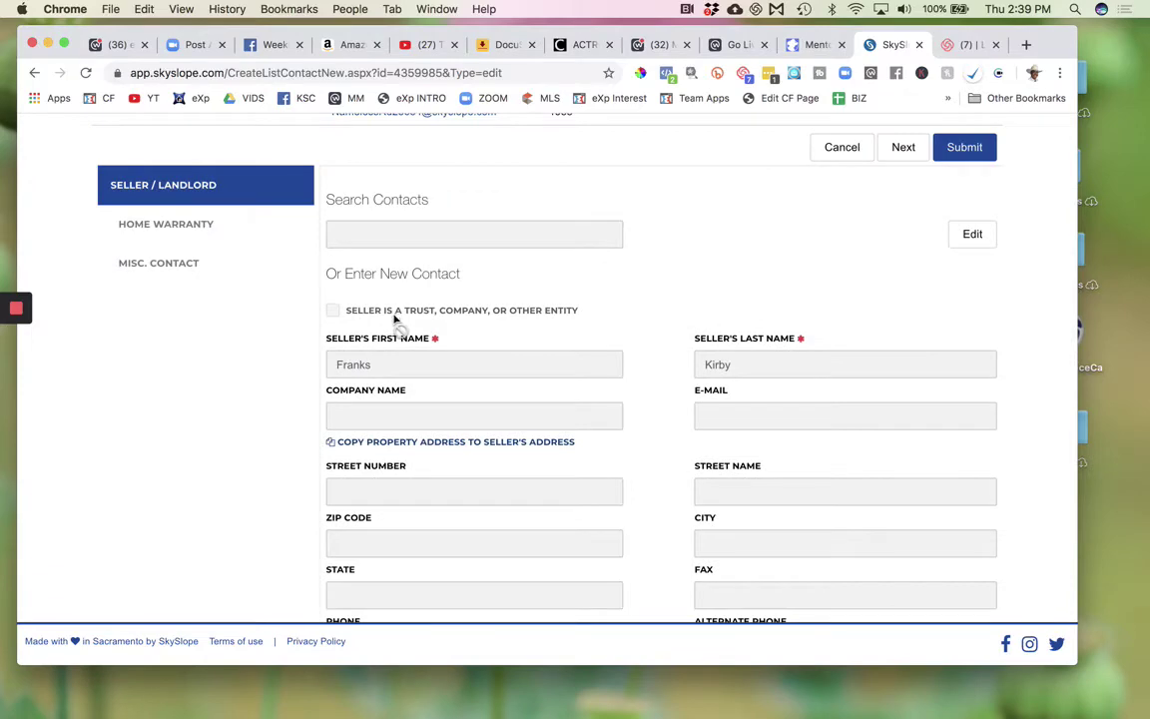
scroll(396, 315, "up", 5)
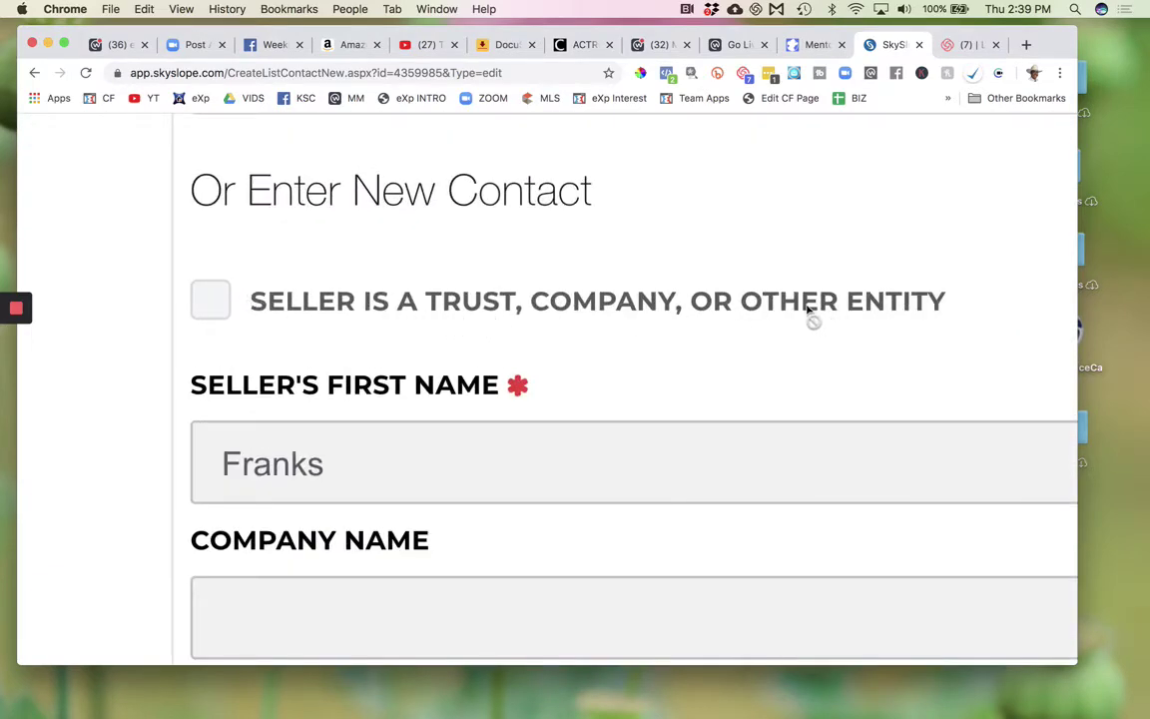
scroll(813, 313, "down", 5)
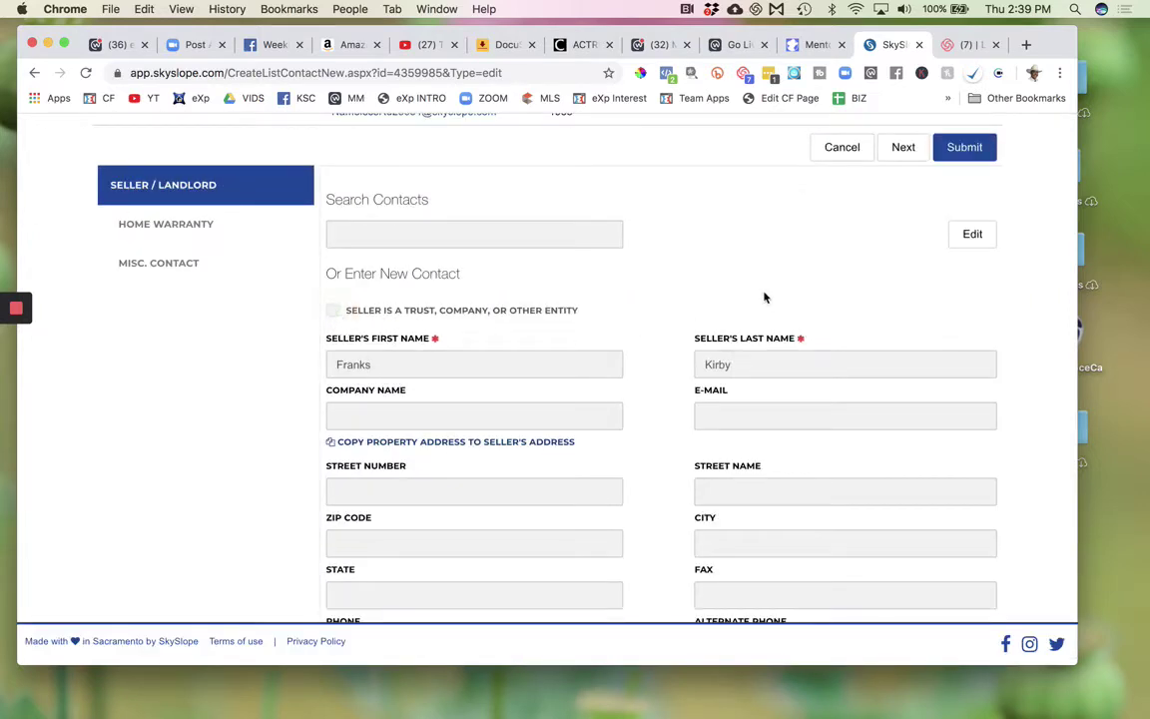
- Mark the seller as a trust, company, or other entity and enter the estate's name as Company Name
left_click(966, 239)
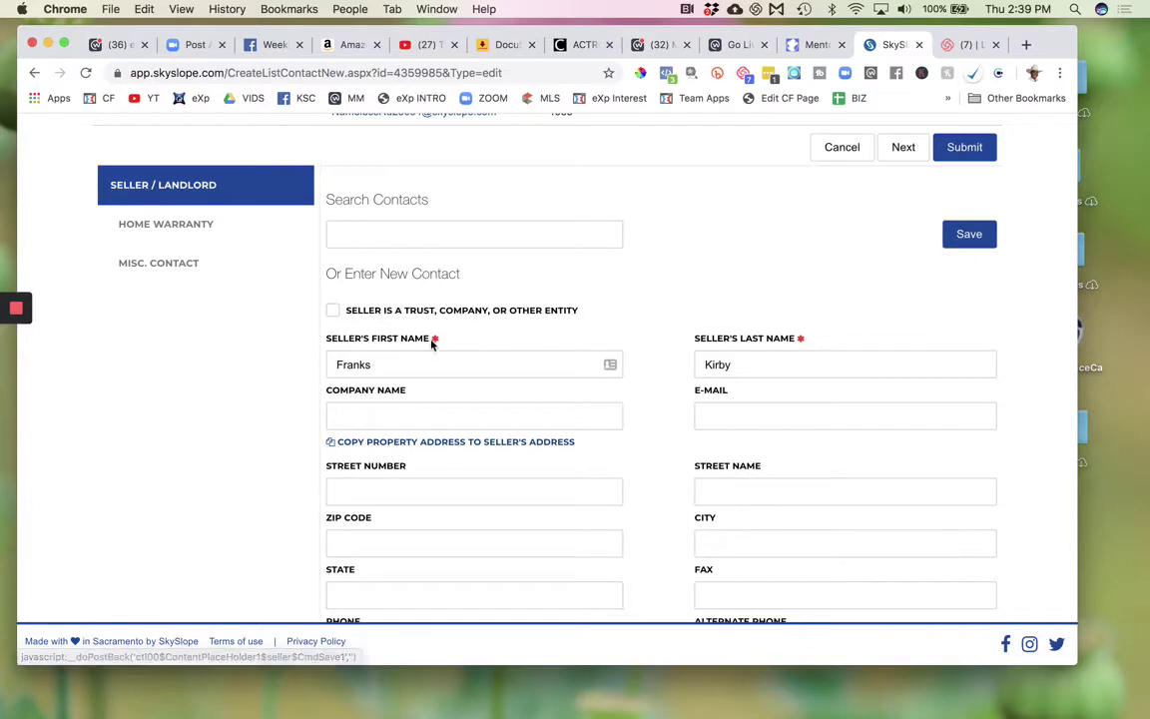
left_click(333, 310)
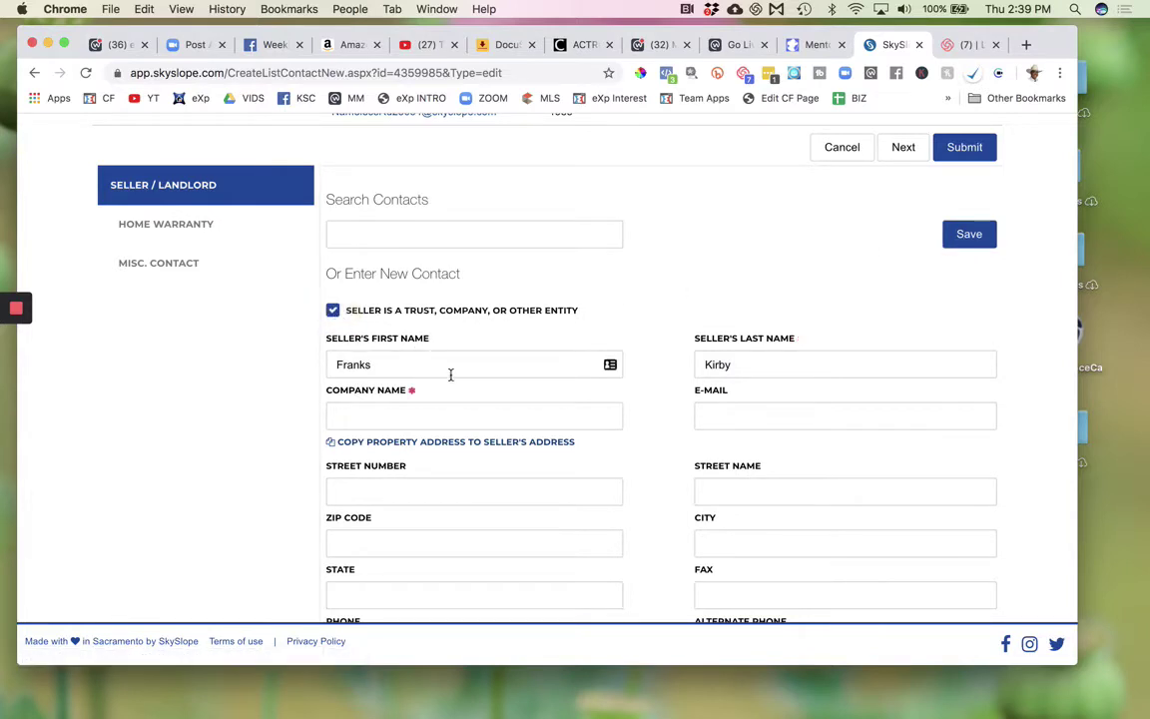
left_click(443, 413)
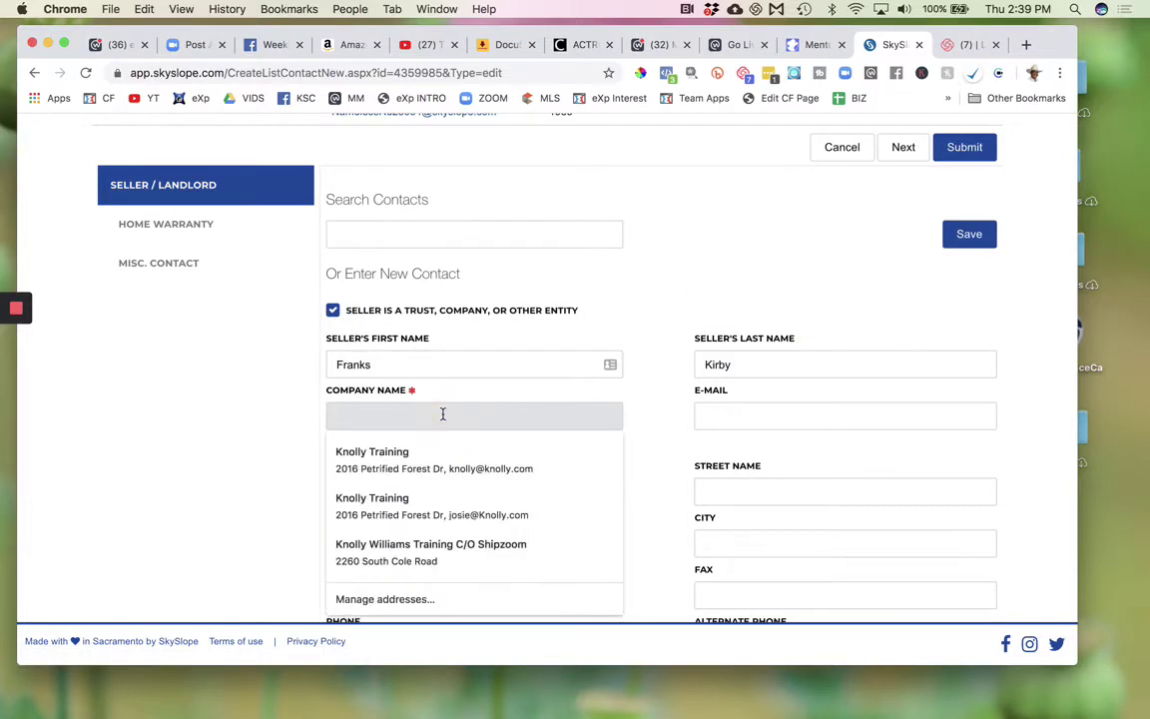
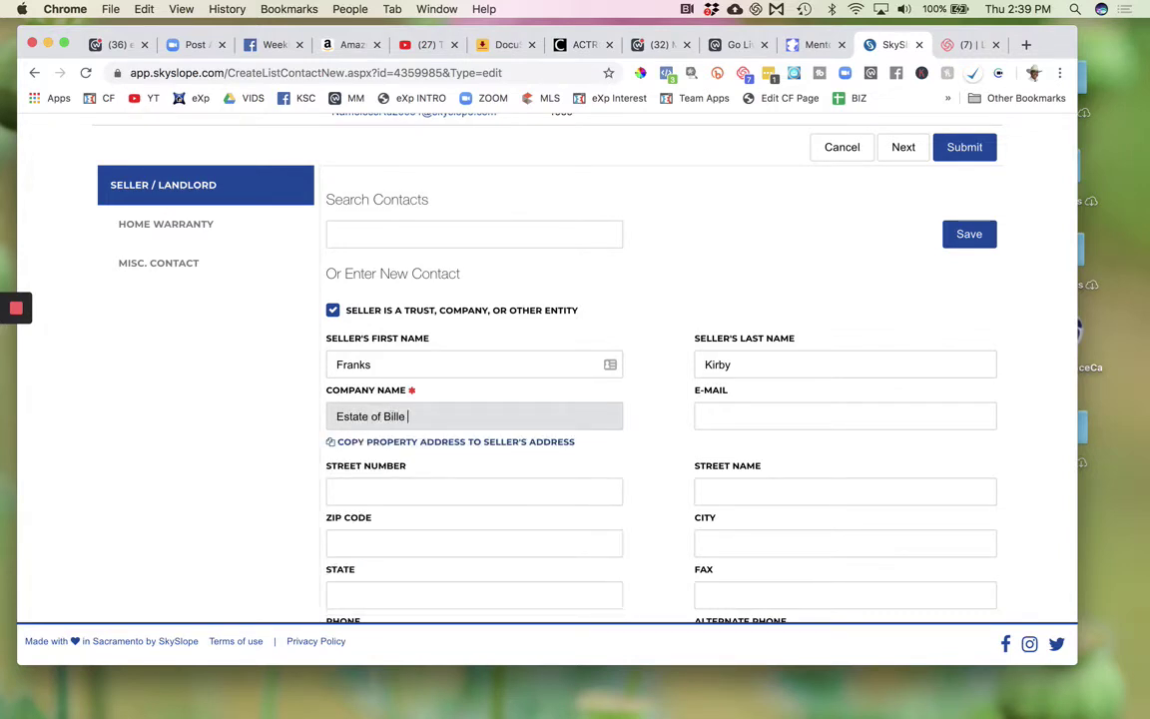
- Clear the seller's personal first and last names and save the contact
double_click(405, 364)
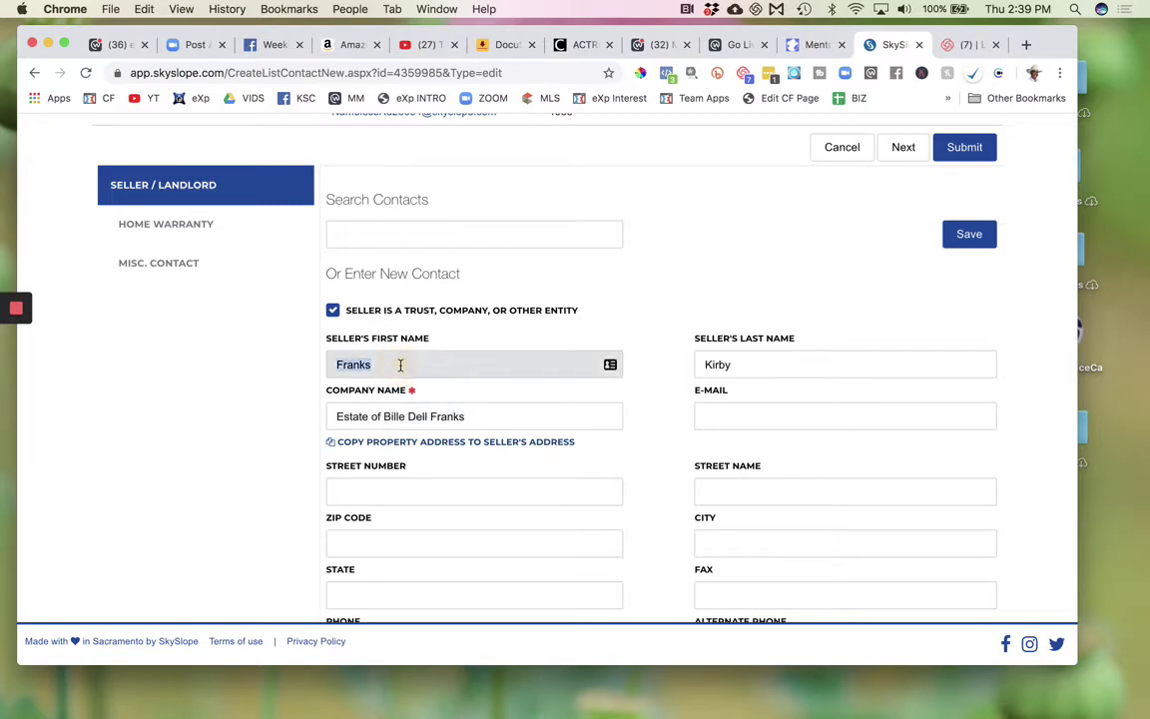
key("BackSpace")
key("Tab")
key("BackSpace")
key("Tab")
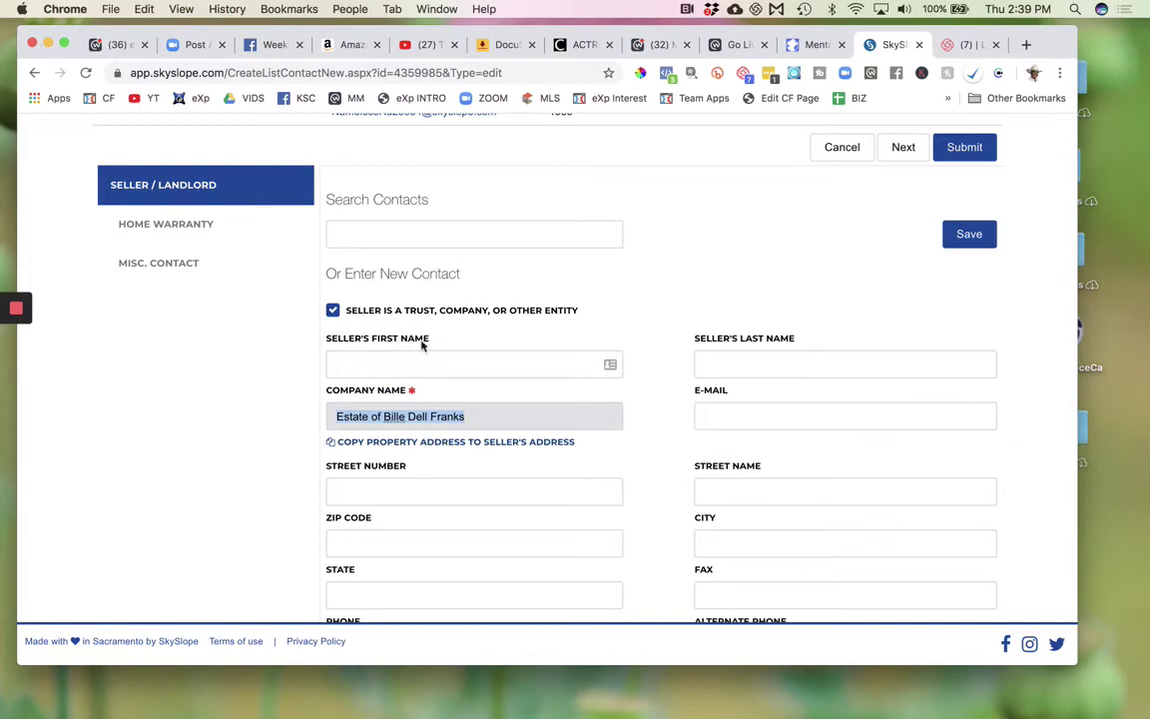
left_click(561, 305)
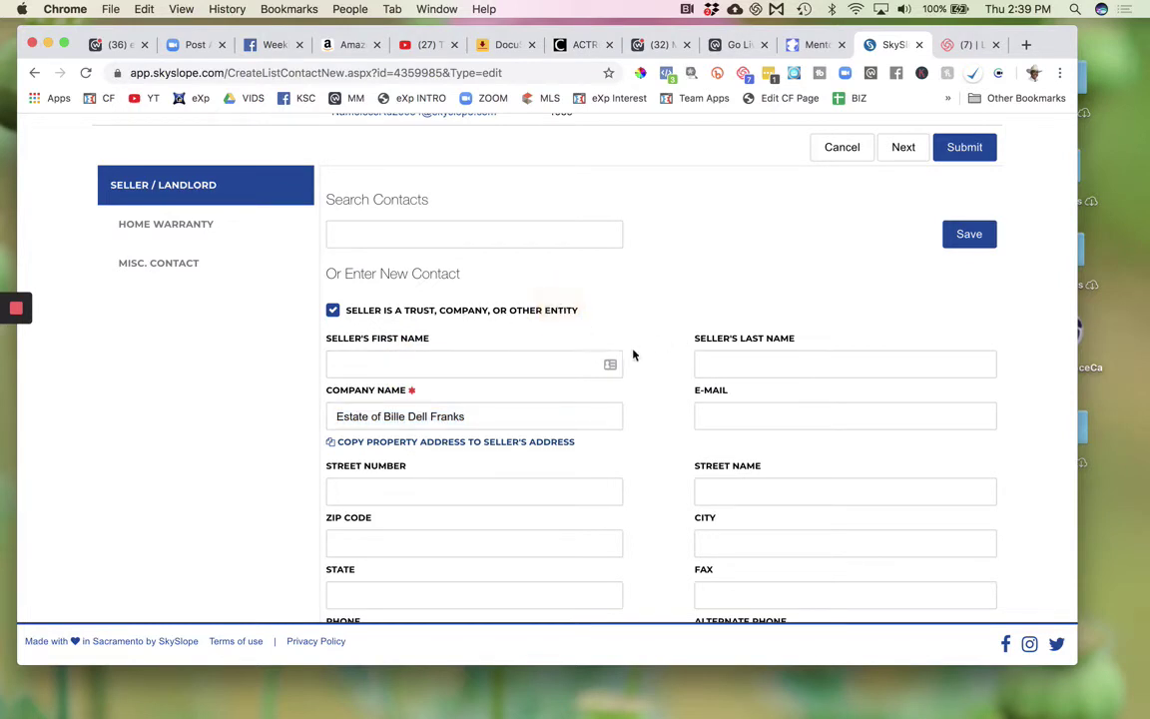
scroll(633, 355, "down", 5)
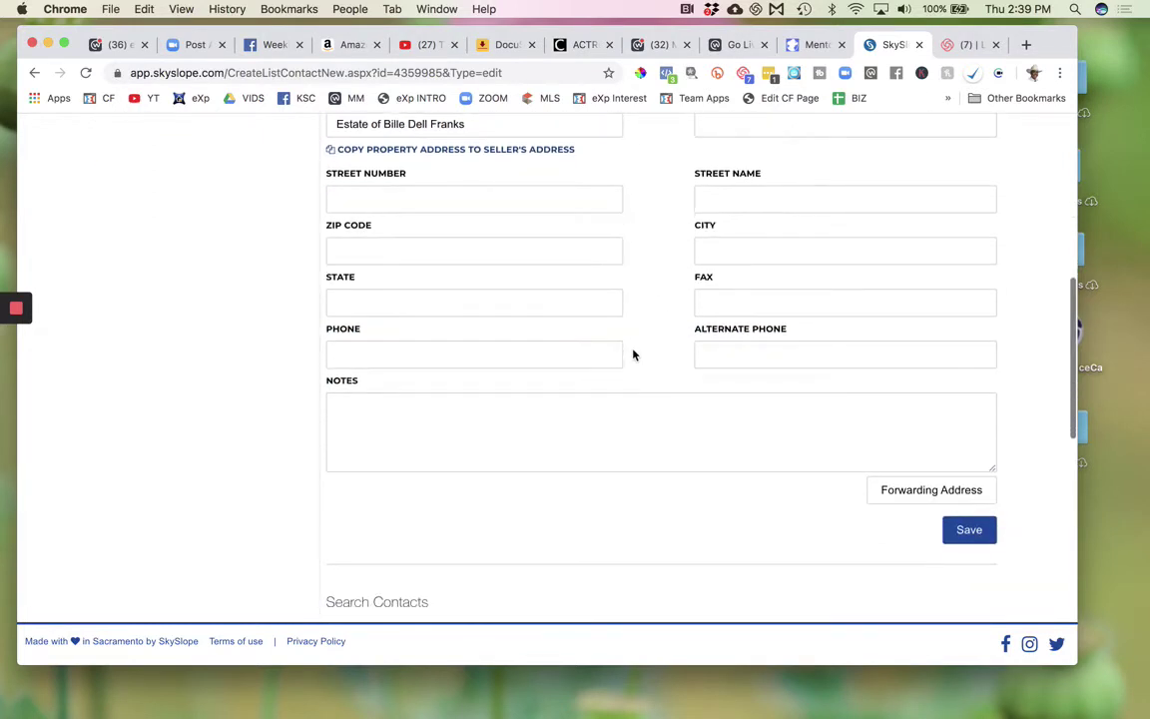
left_click(973, 534)
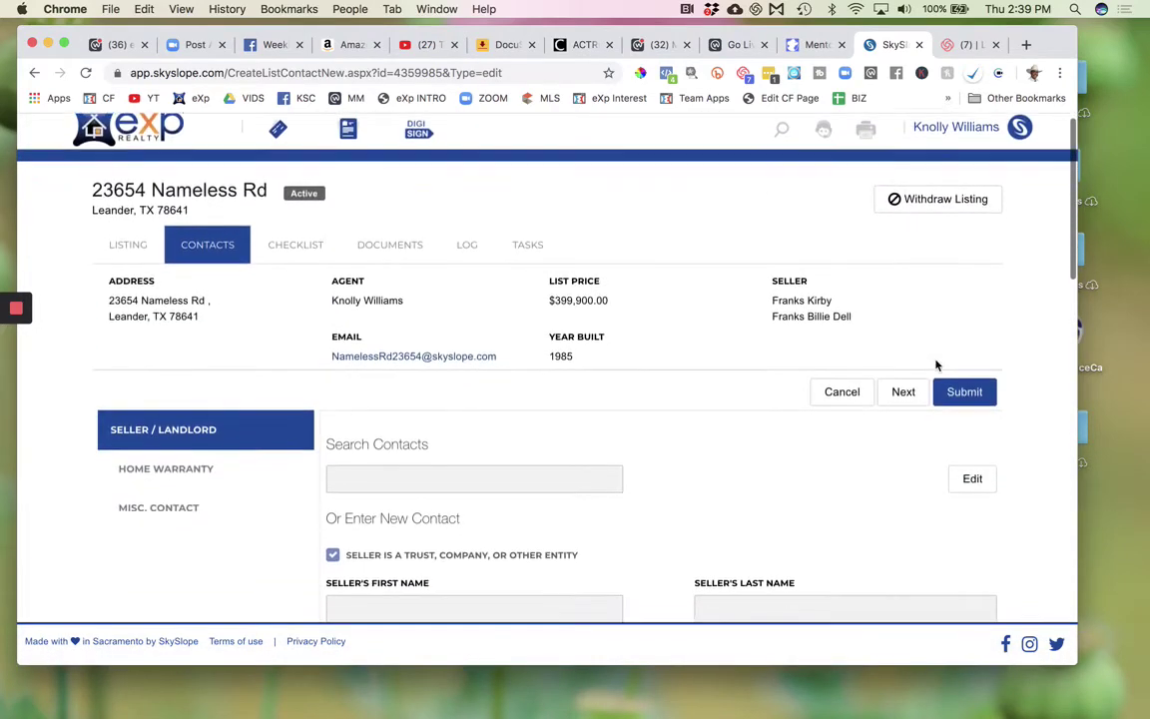
scroll(937, 366, "down", 3)
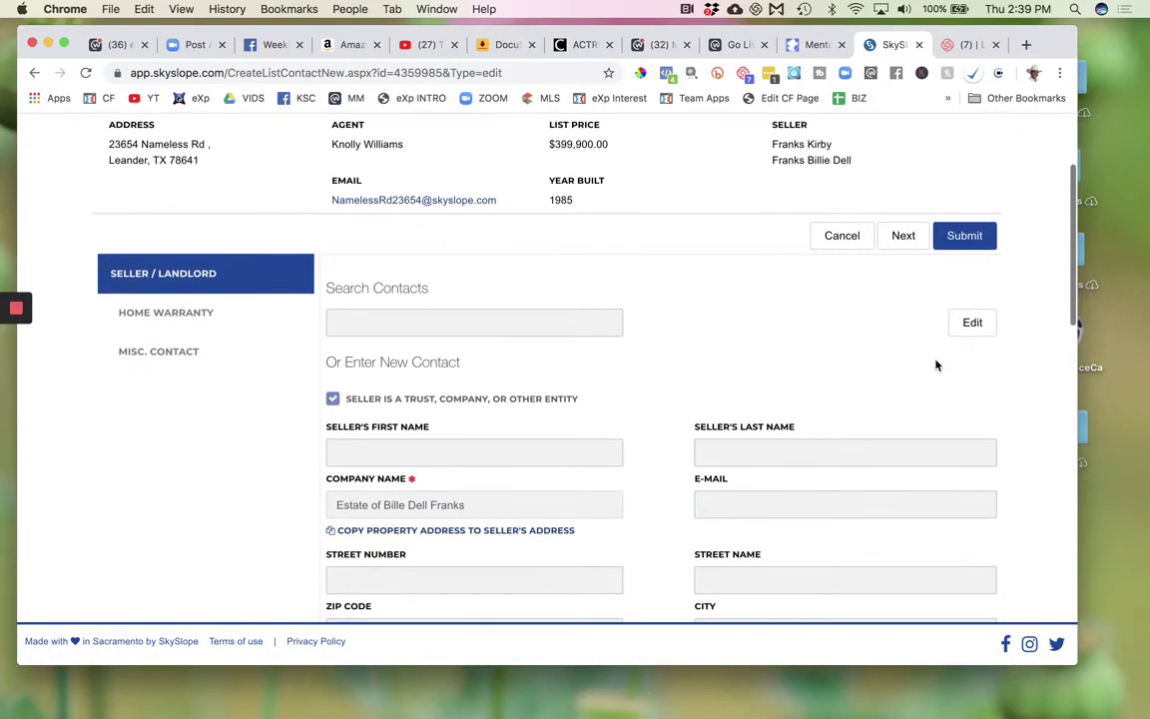
scroll(936, 366, "up", 3)
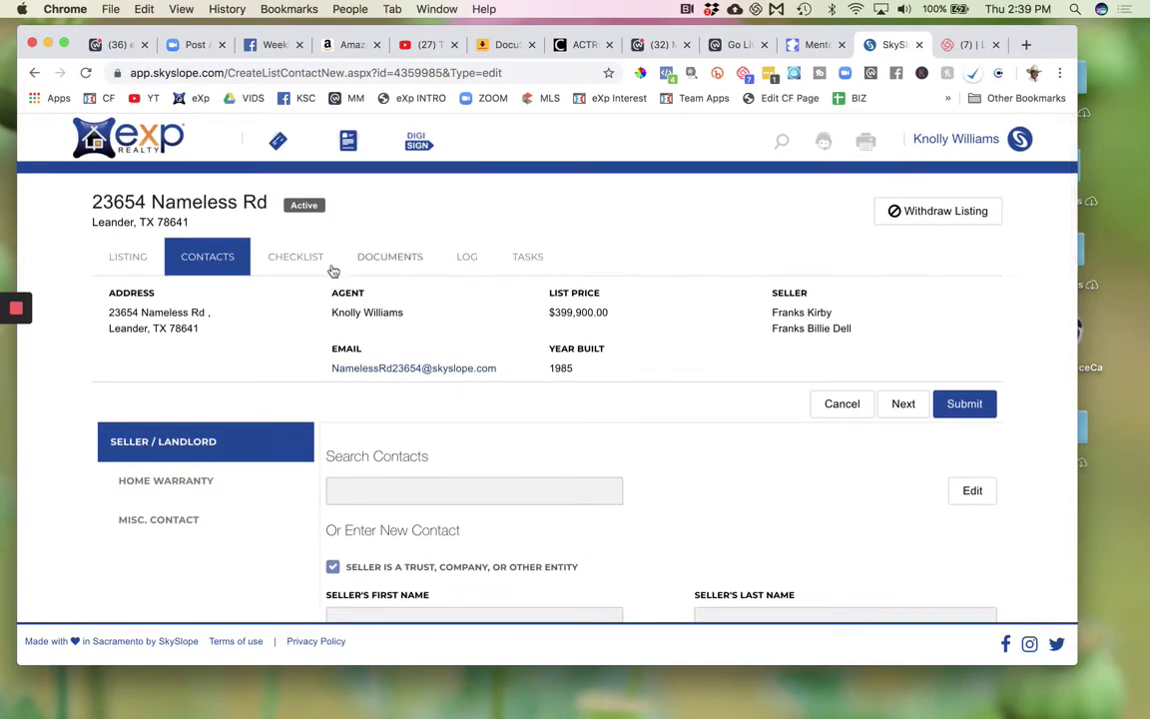
- Save a reply on TAR 1101 confirming the seller is an Estate with the individual as executor, then expand its history
left_click(311, 263)
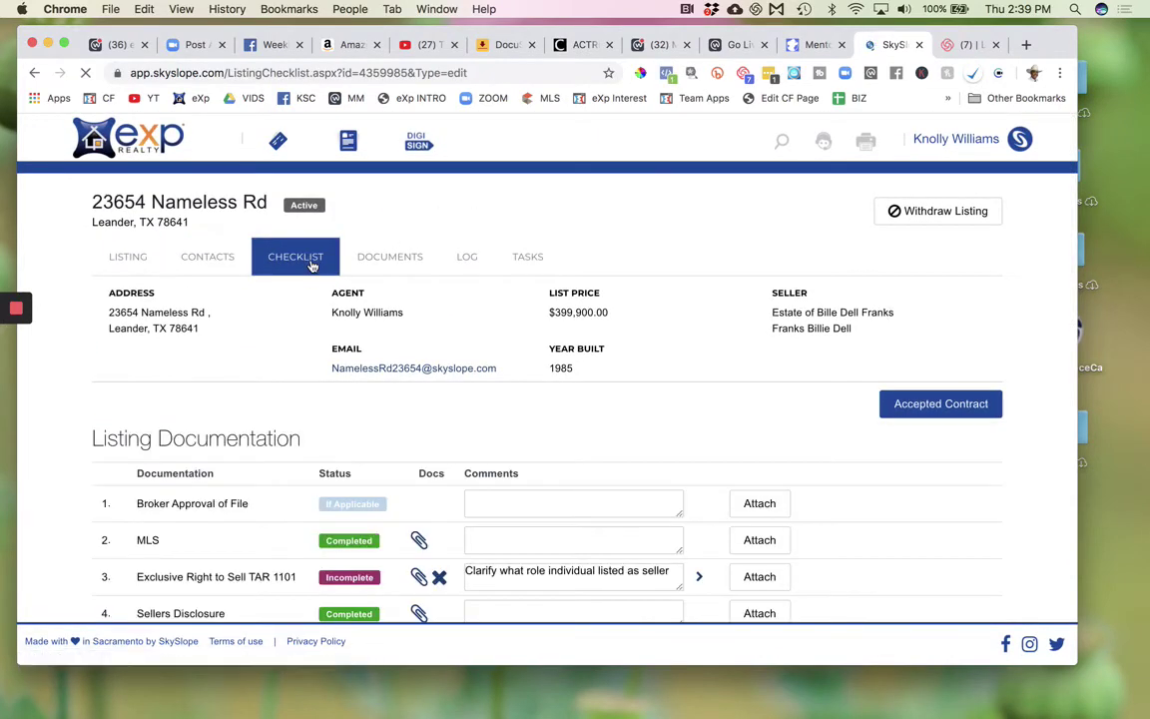
scroll(589, 524, "down", 2)
left_click(496, 502)
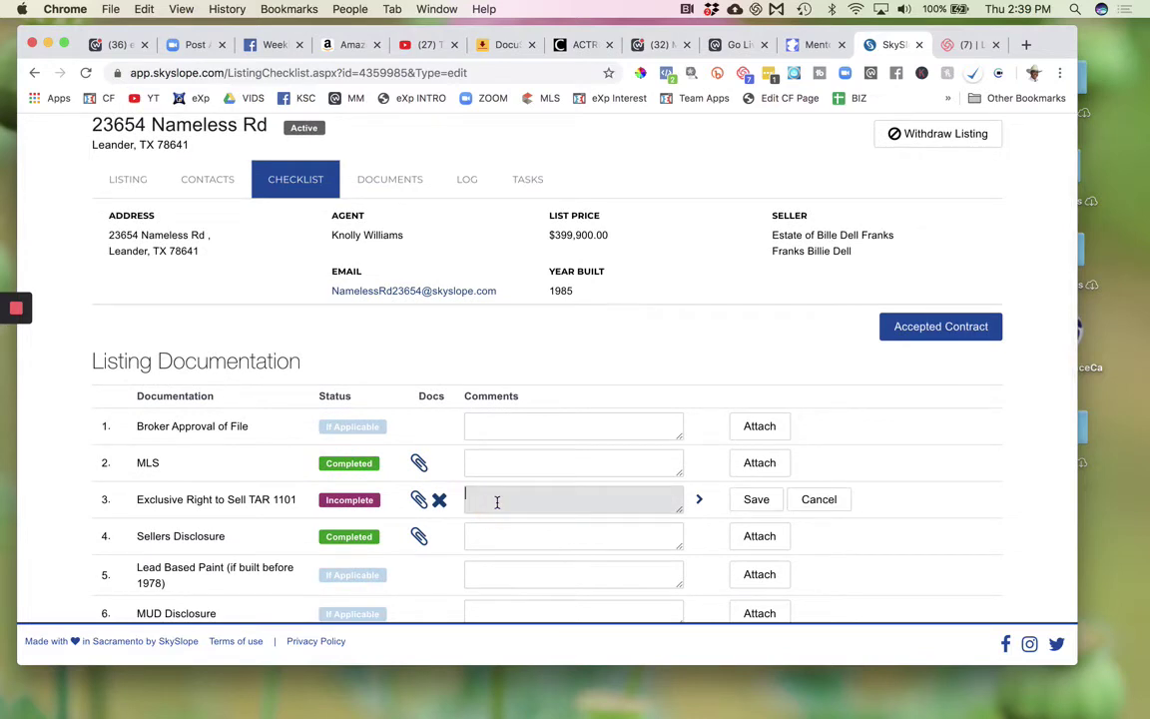
type("Yes, the")
type("seller is an Estate and De")
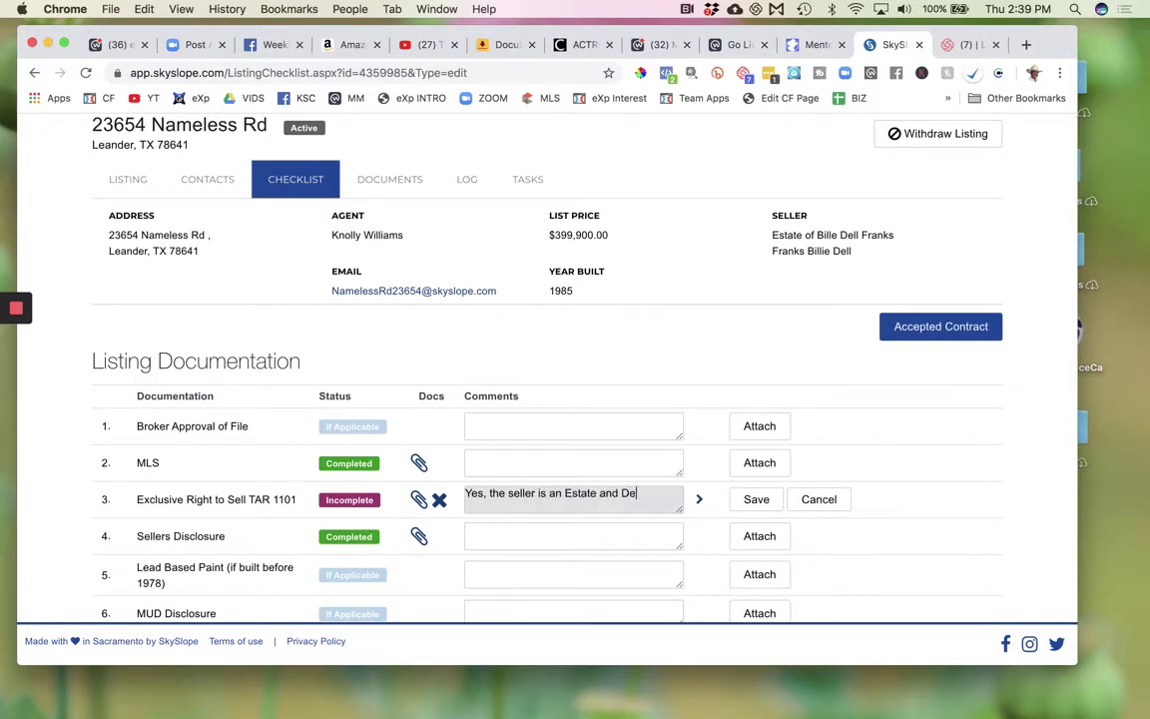
type("bbie is the Executor")
left_click(755, 498)
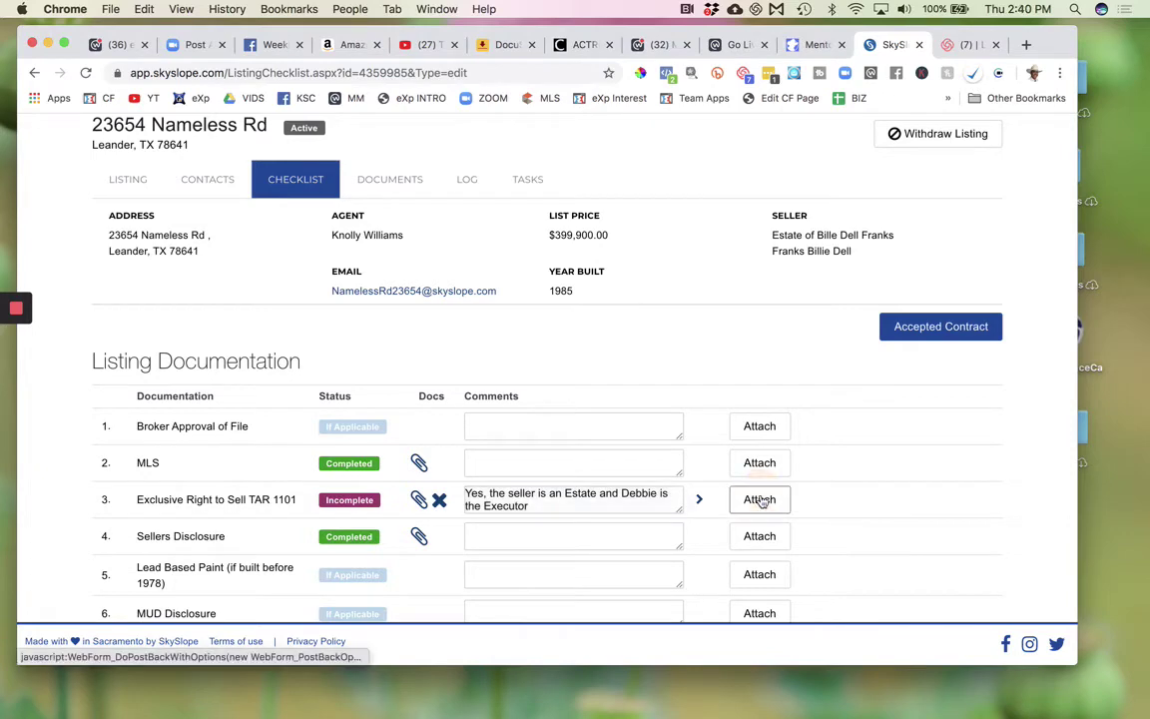
left_click(699, 503)
scroll(672, 534, "down", 4)
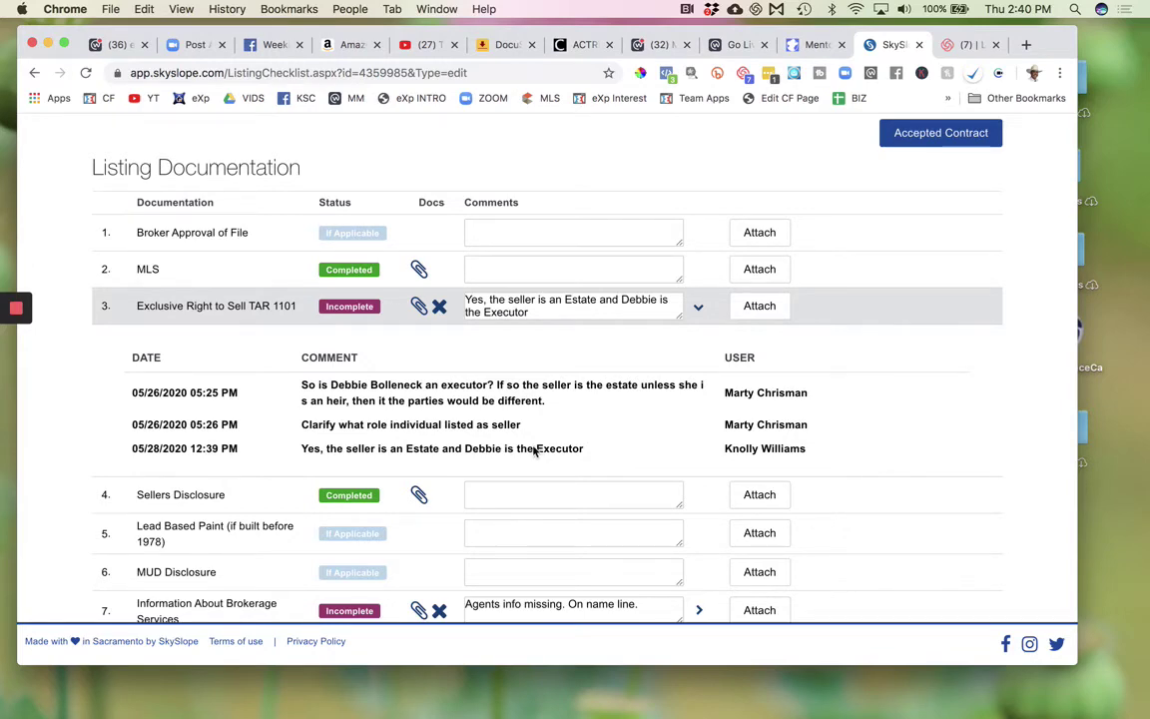
- Hide the TAR 1101 history and scroll down to Information About Brokerage Services
scroll(619, 419, "up", 2)
left_click(701, 404)
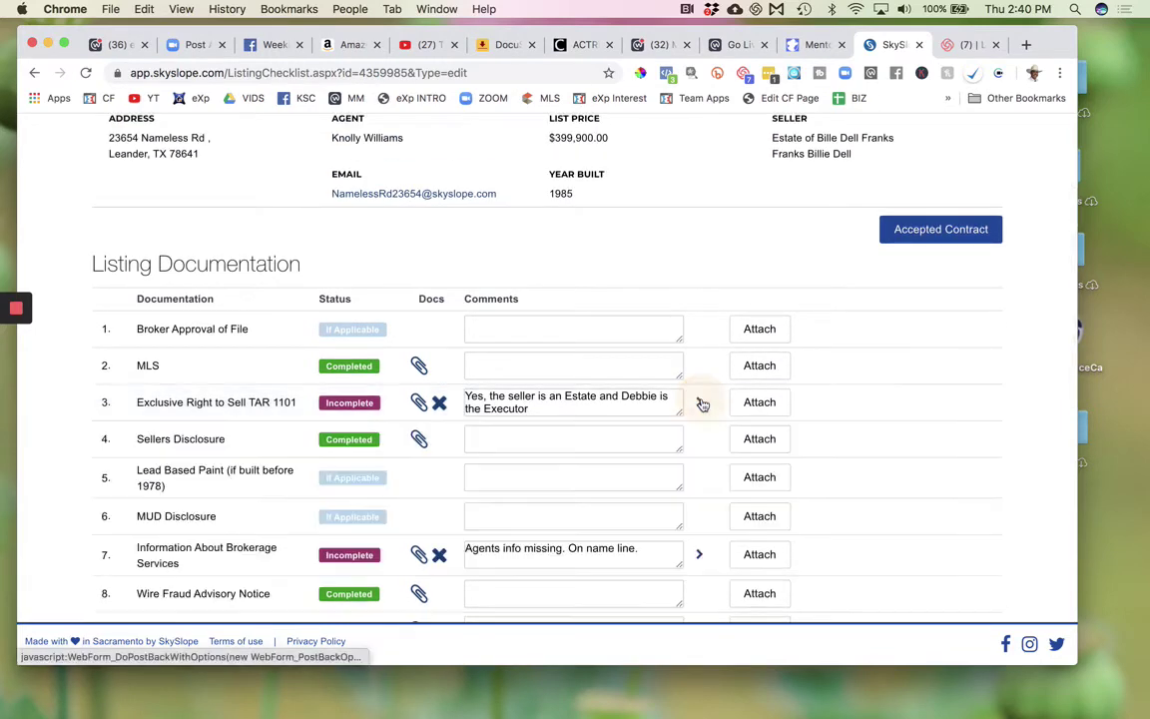
scroll(536, 427, "down", 3)
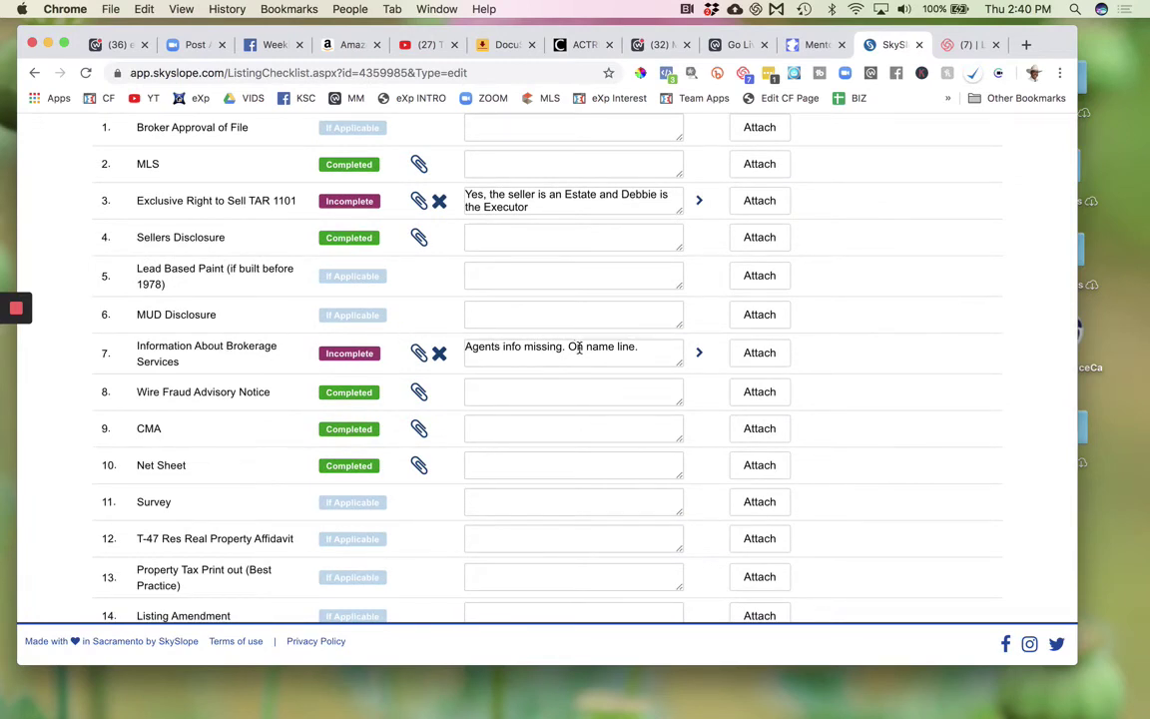
left_click(419, 355)
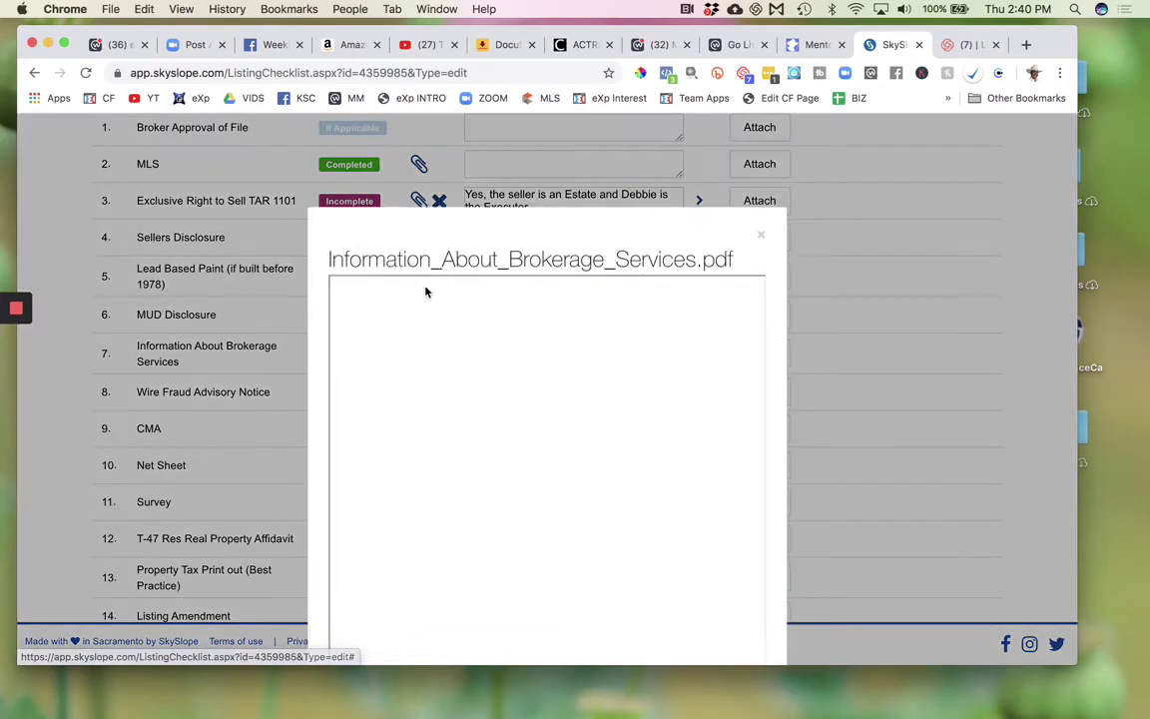
left_click(761, 144)
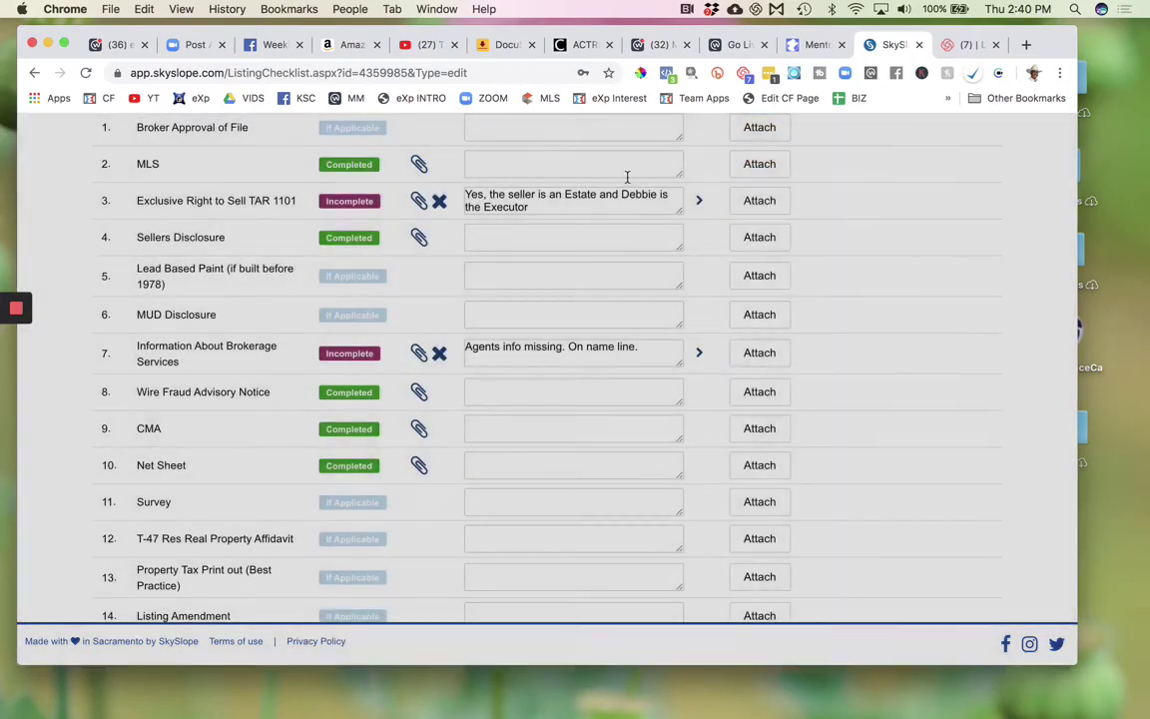
left_click(419, 355)
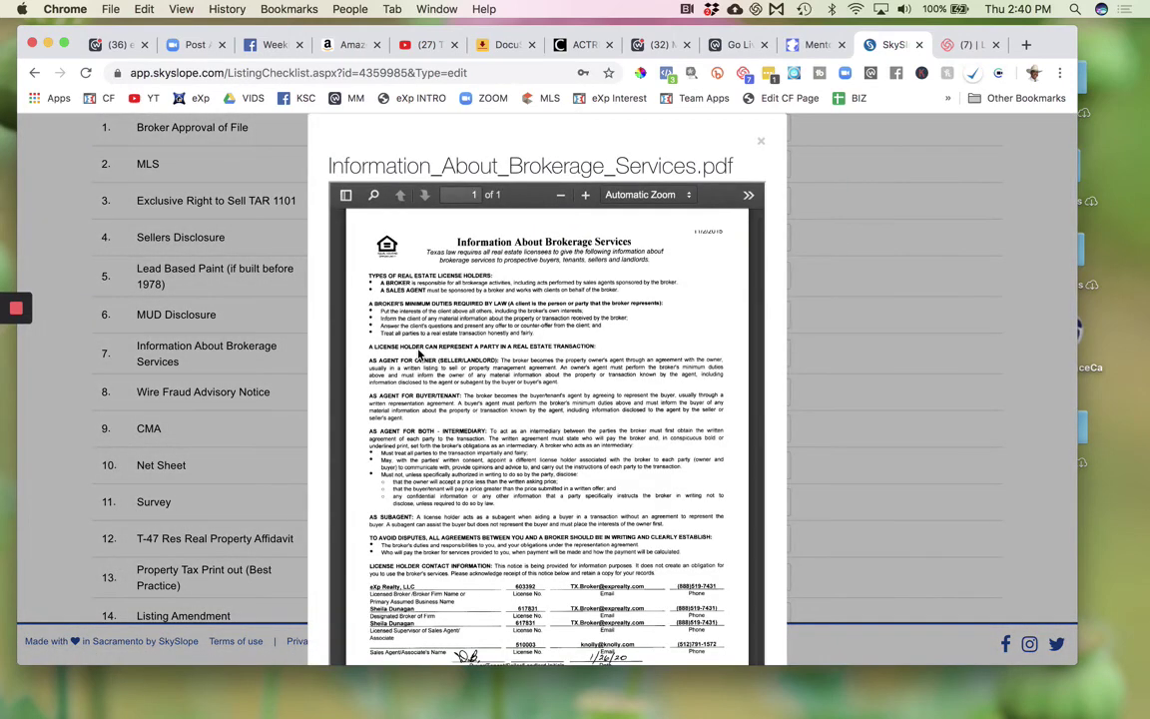
scroll(419, 354, "down", 1)
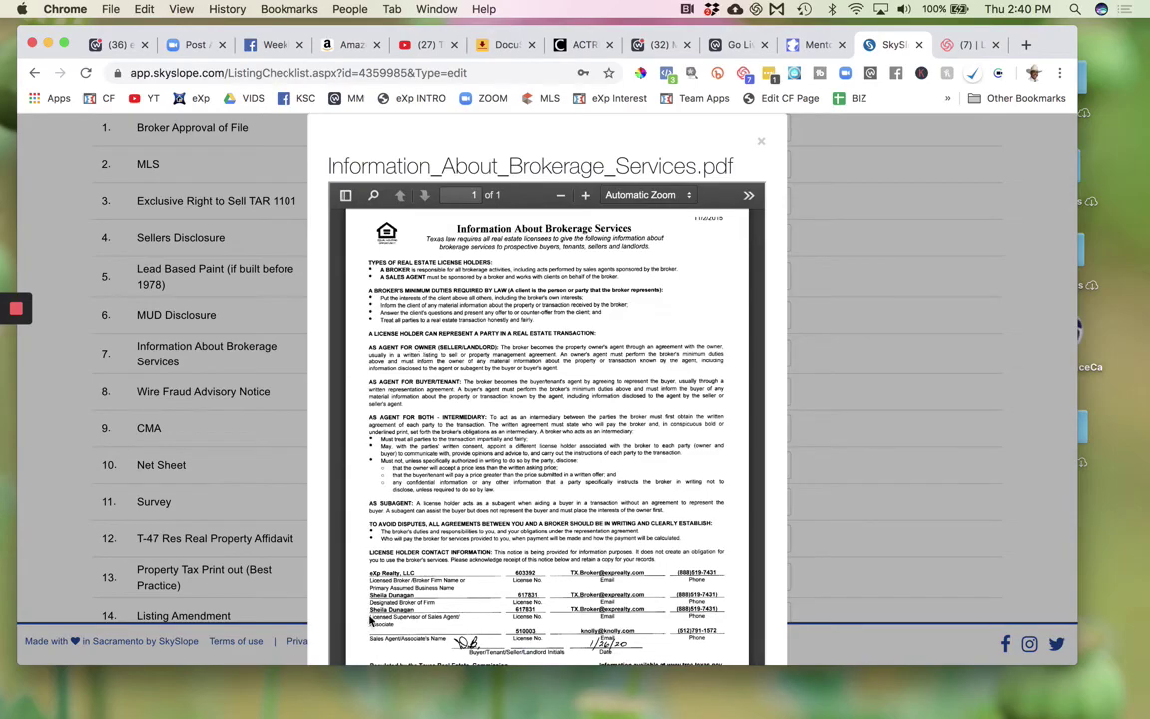
scroll(396, 627, "up", 5)
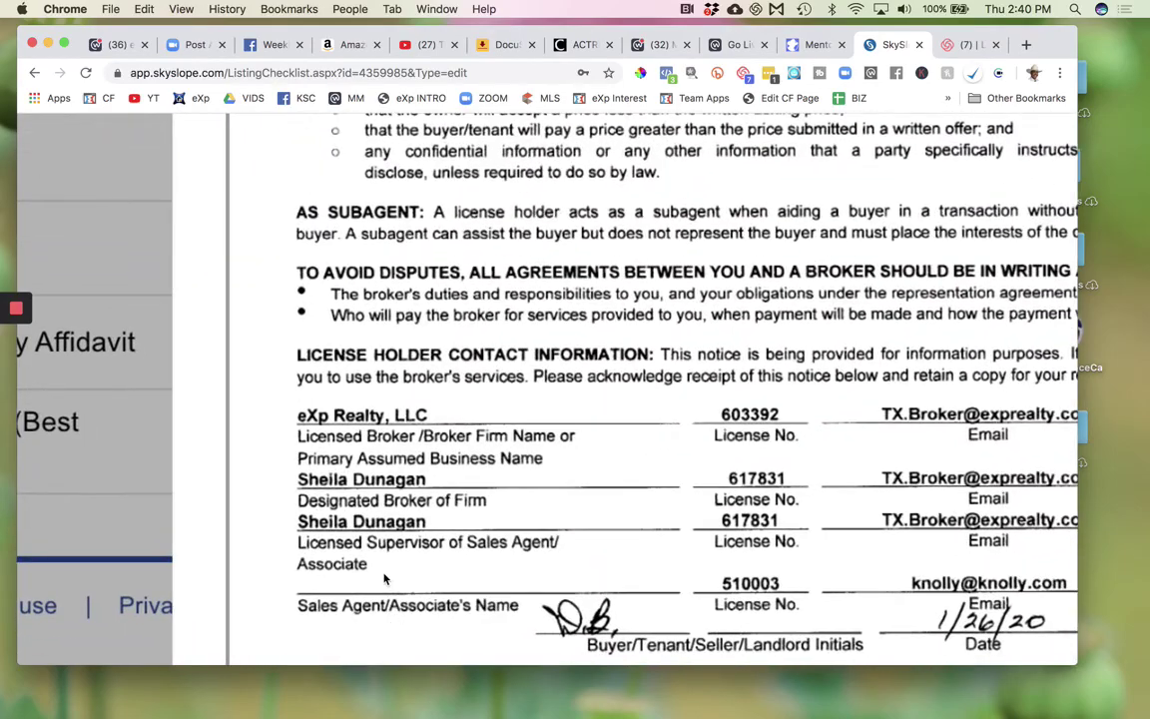
scroll(395, 627, "down", 5)
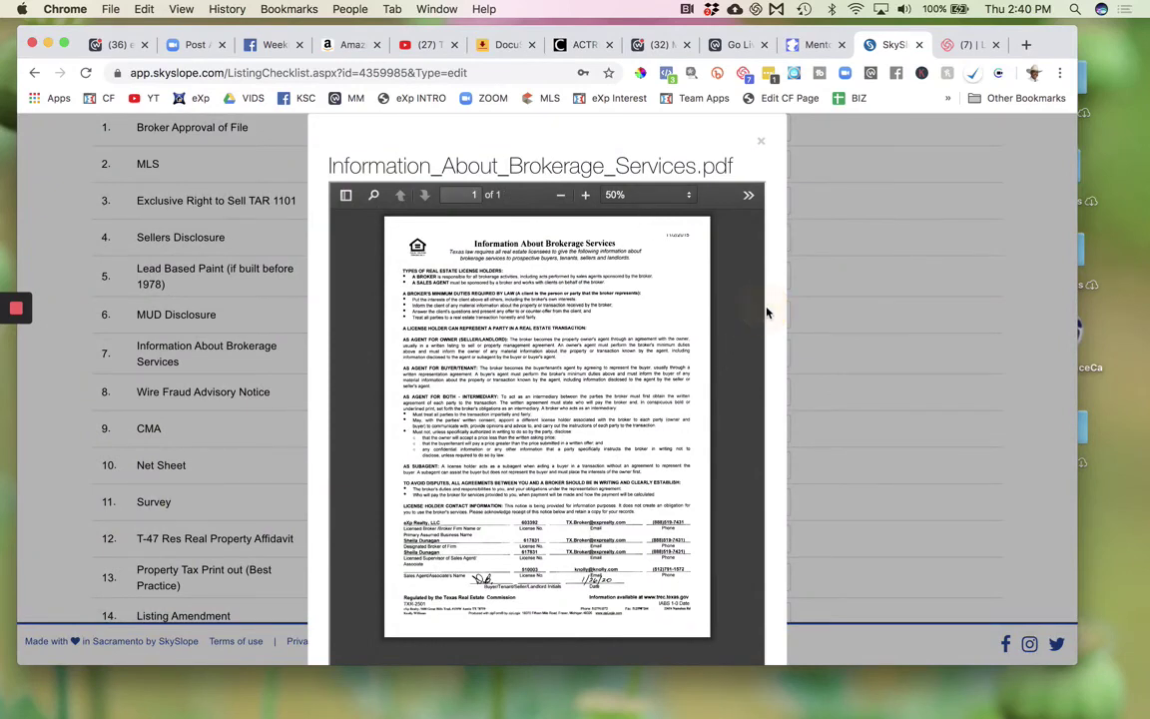
left_click(762, 142)
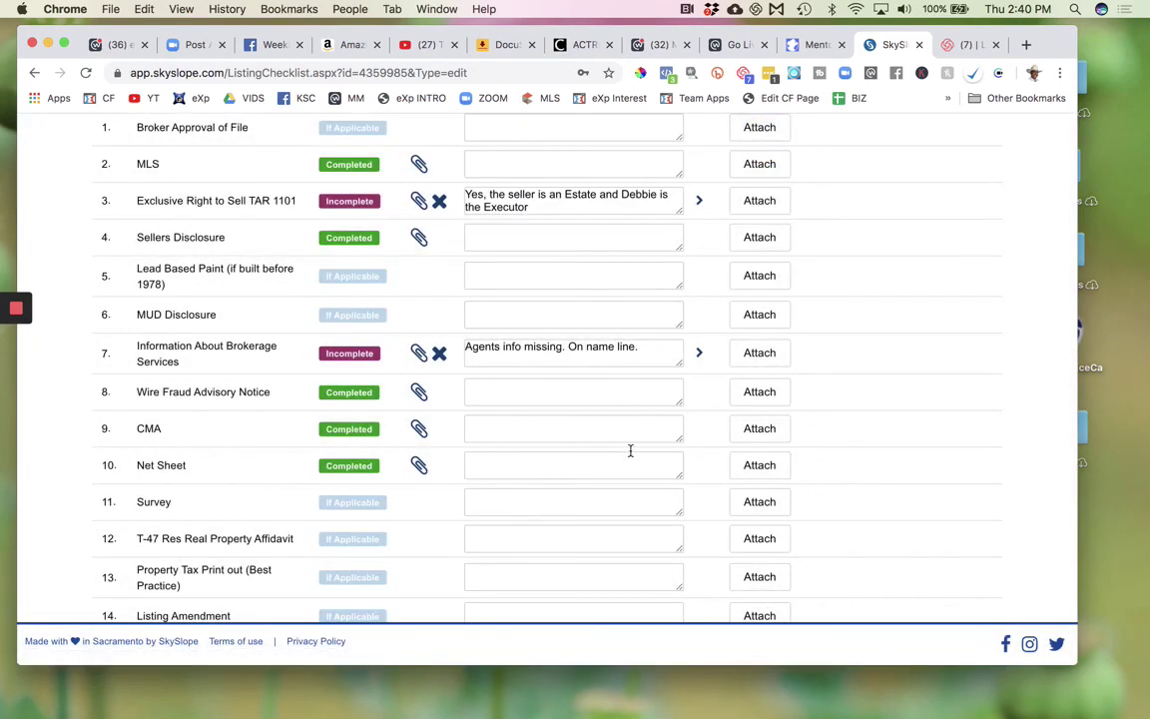